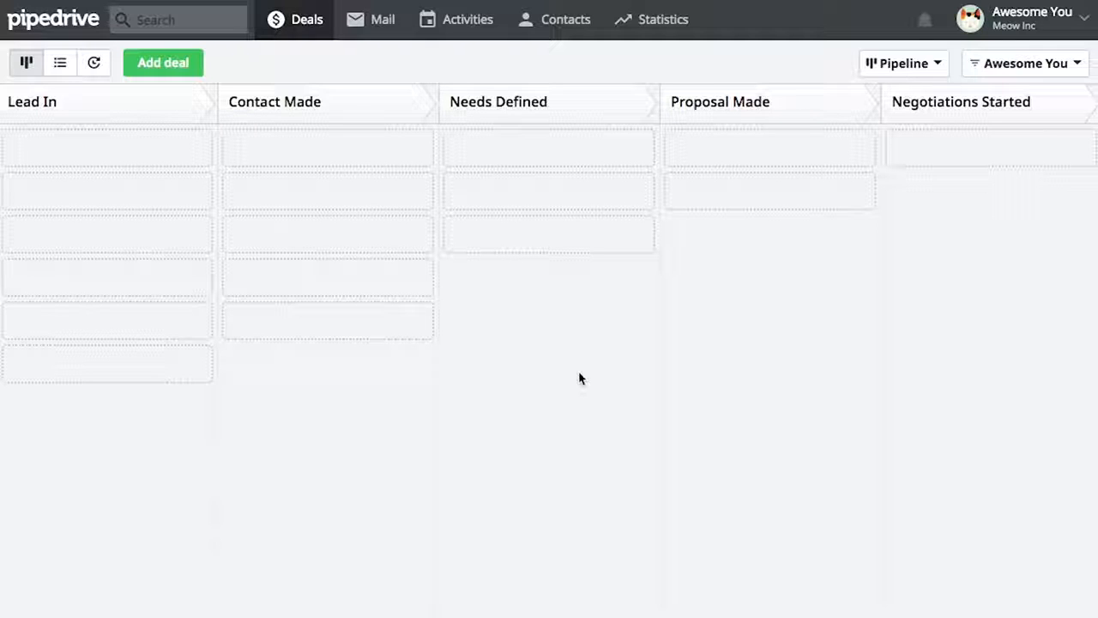
Open the Add users form under Settings' Users & permissions
click(1036, 24)
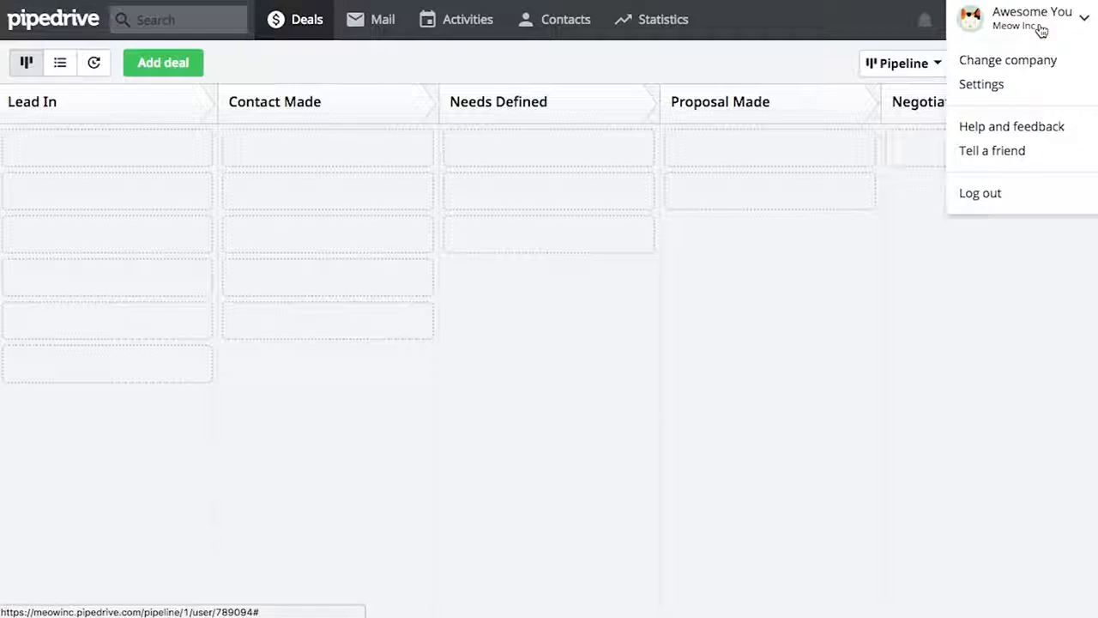
click(1036, 85)
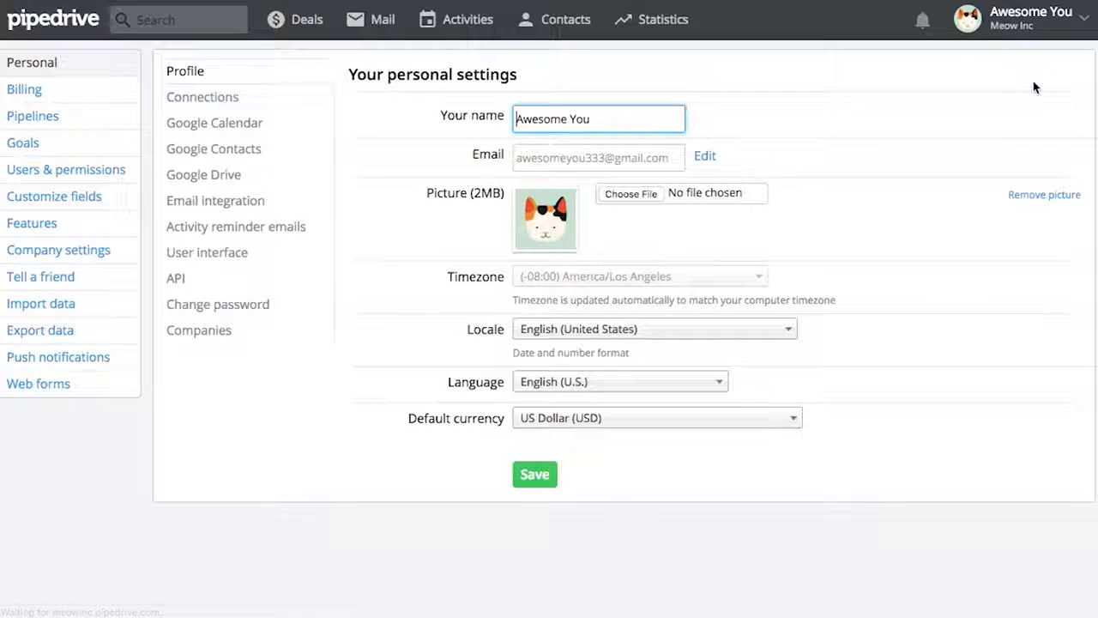
click(128, 169)
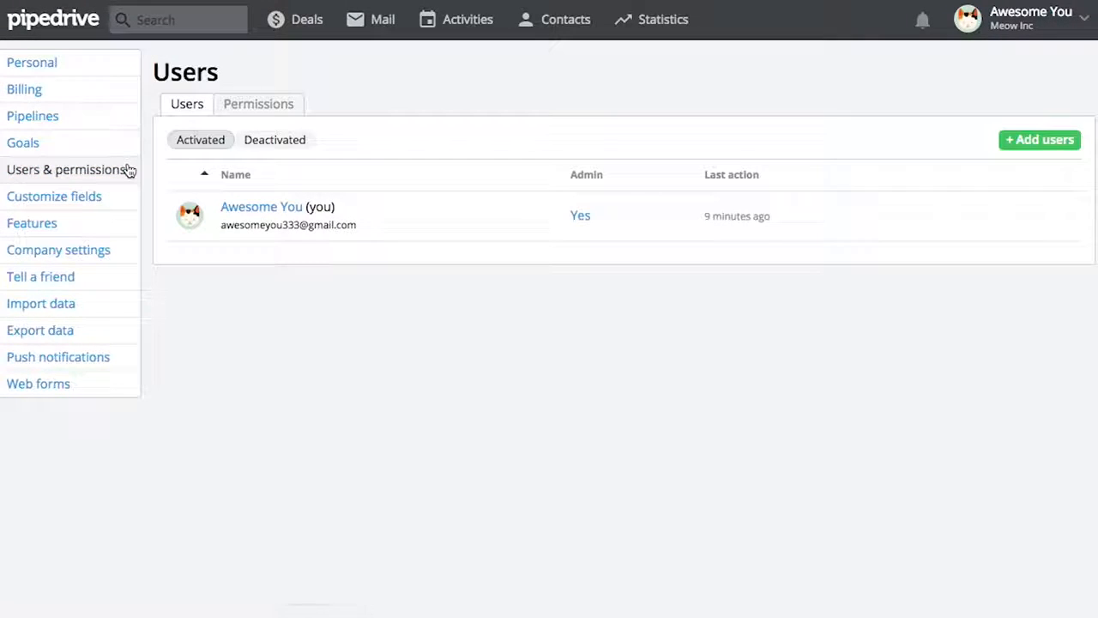
click(1048, 144)
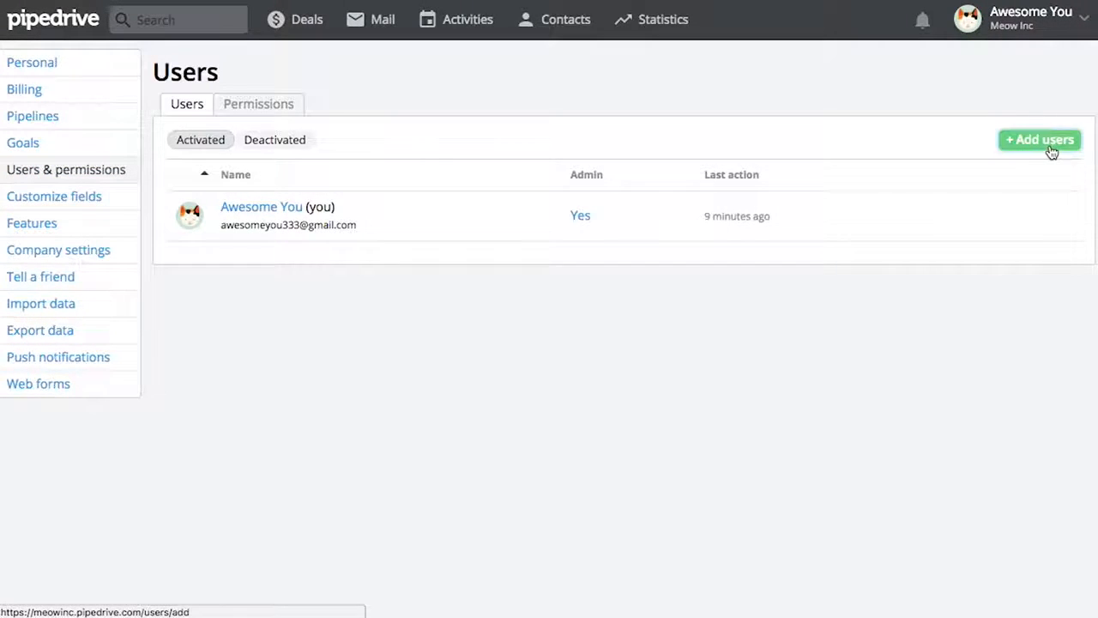
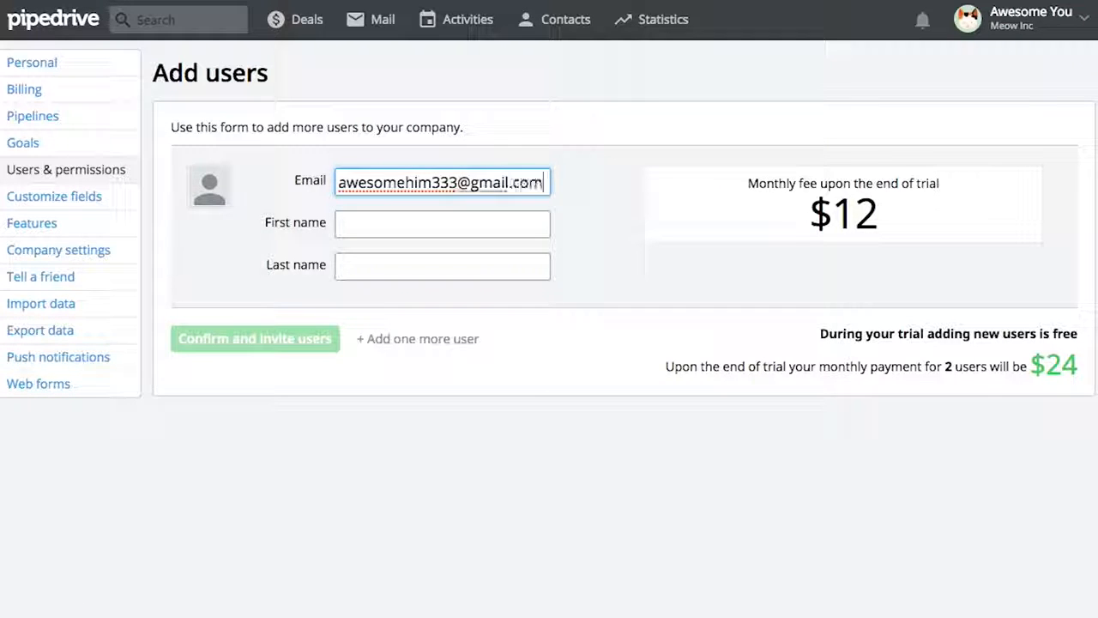
Enter the first new user's e-mail address, first name and last name
key(Tab)
text(Awesome)
key(Tab)
text(Him)
Add a second user's e-mail address and names, then send both invitations
click(418, 338)
click(424, 360)
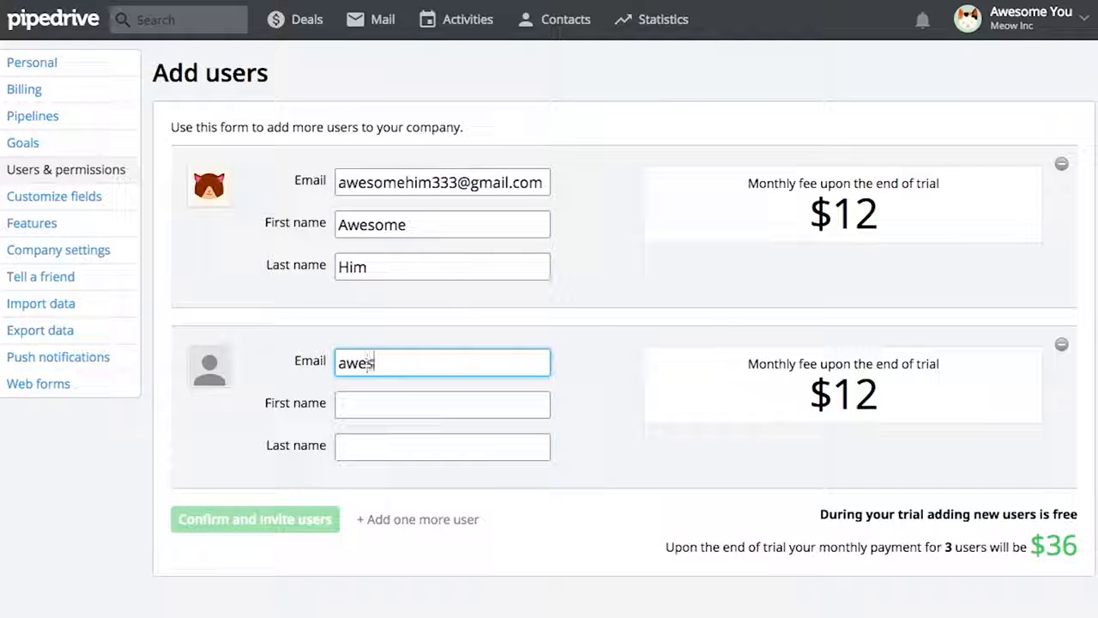
key(Tab)
text(Awesome)
key(Tab)
text(Her)
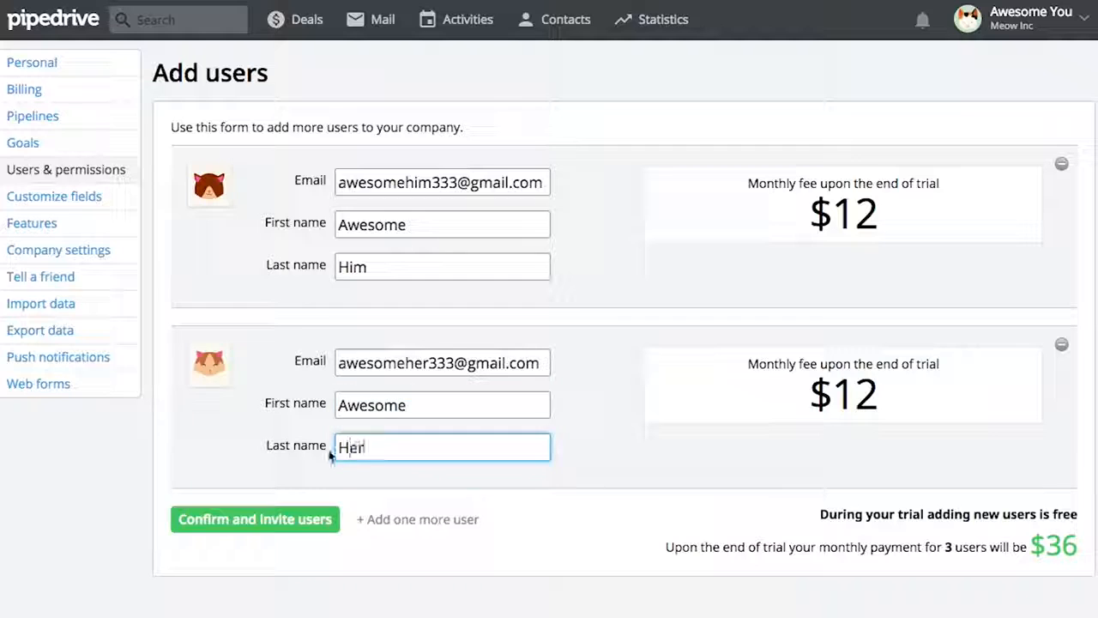
click(262, 530)
Grant the newest user admin rights and open Pipedrive from the invitation e-mail link
click(519, 289)
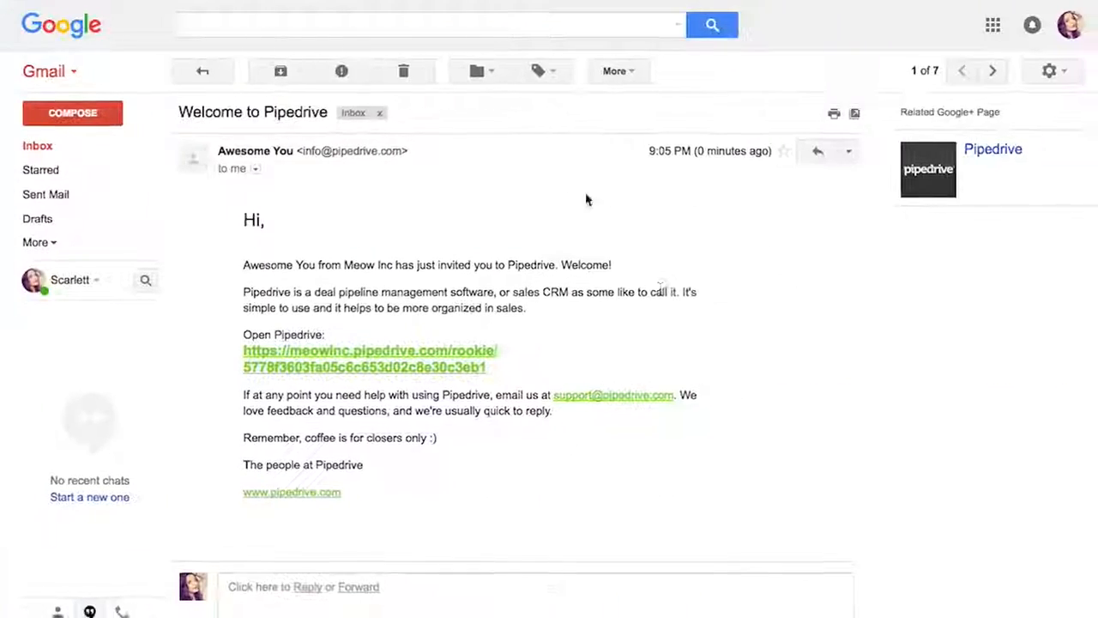
click(505, 388)
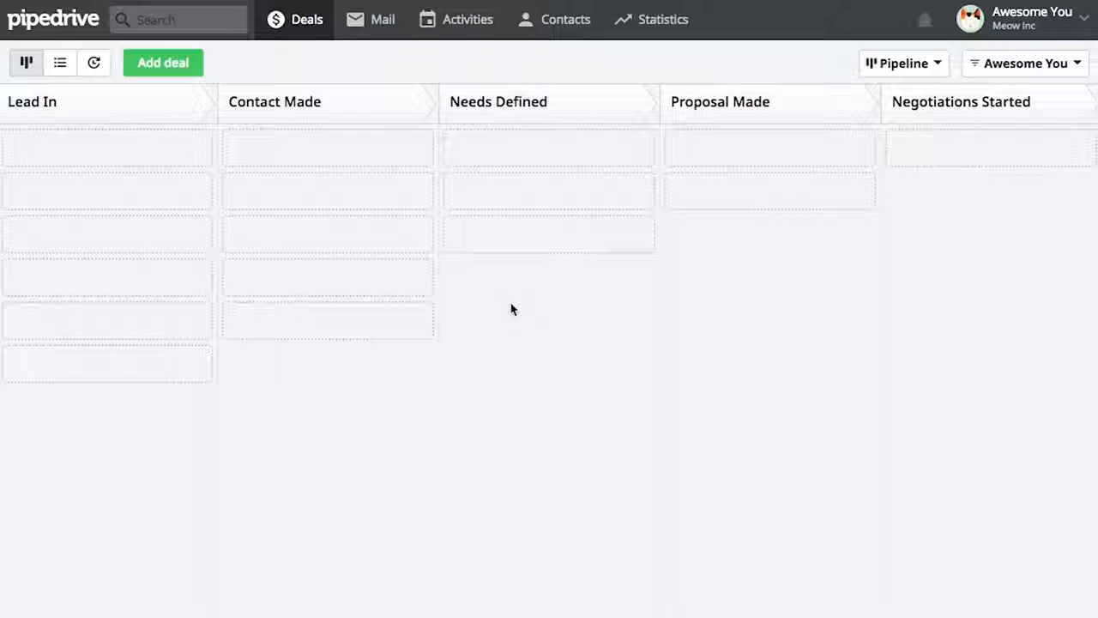
click(1044, 29)
click(1044, 88)
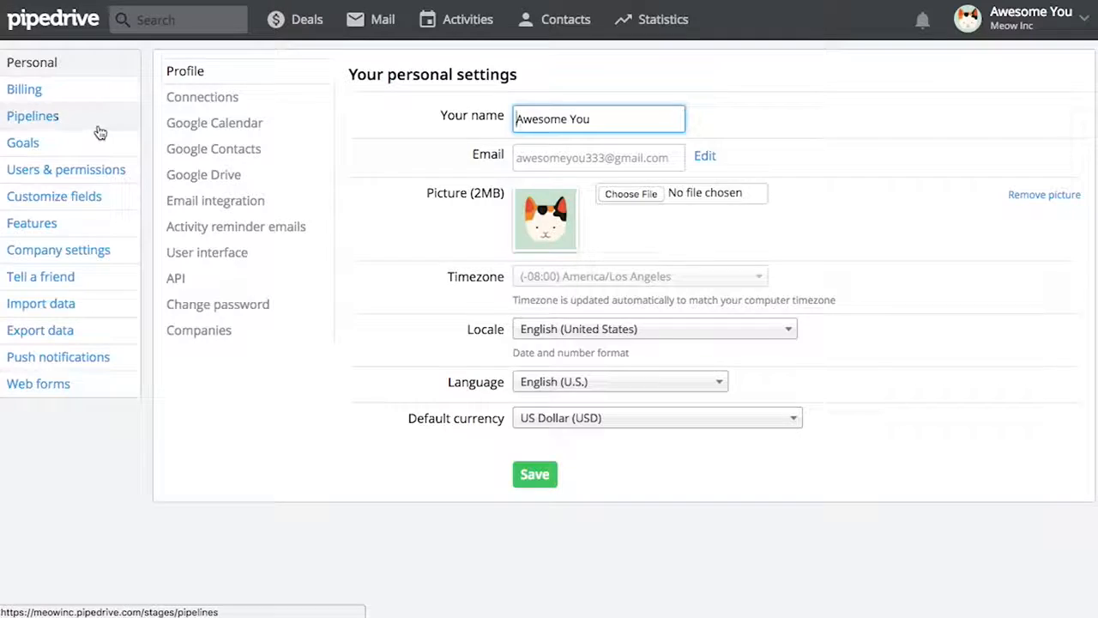
click(96, 122)
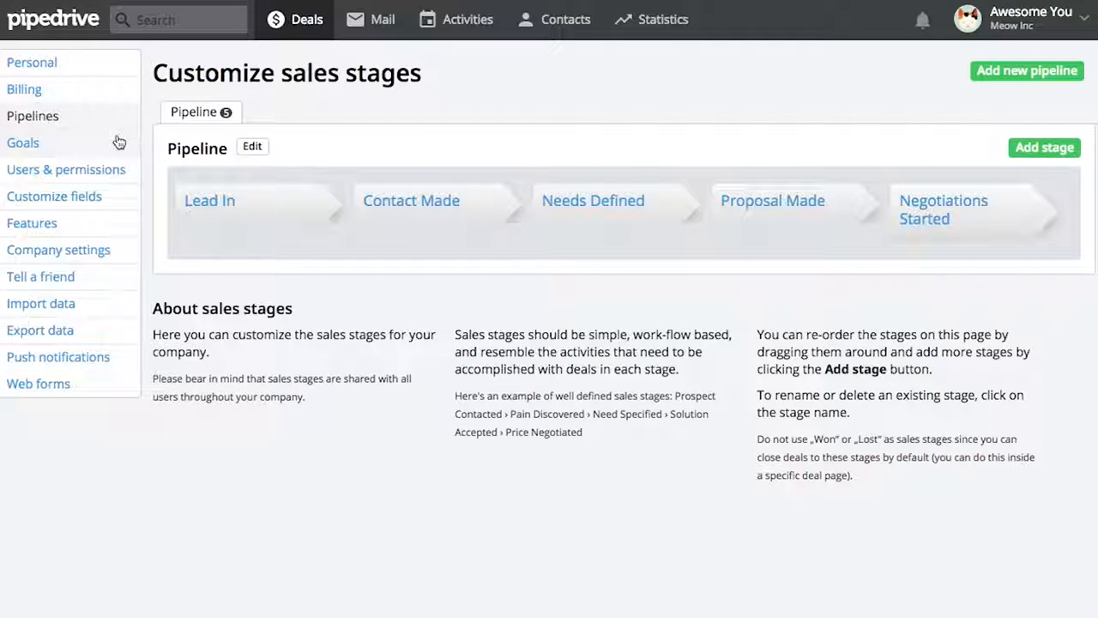
click(252, 147)
click(254, 150)
drag(257, 176, 249, 202)
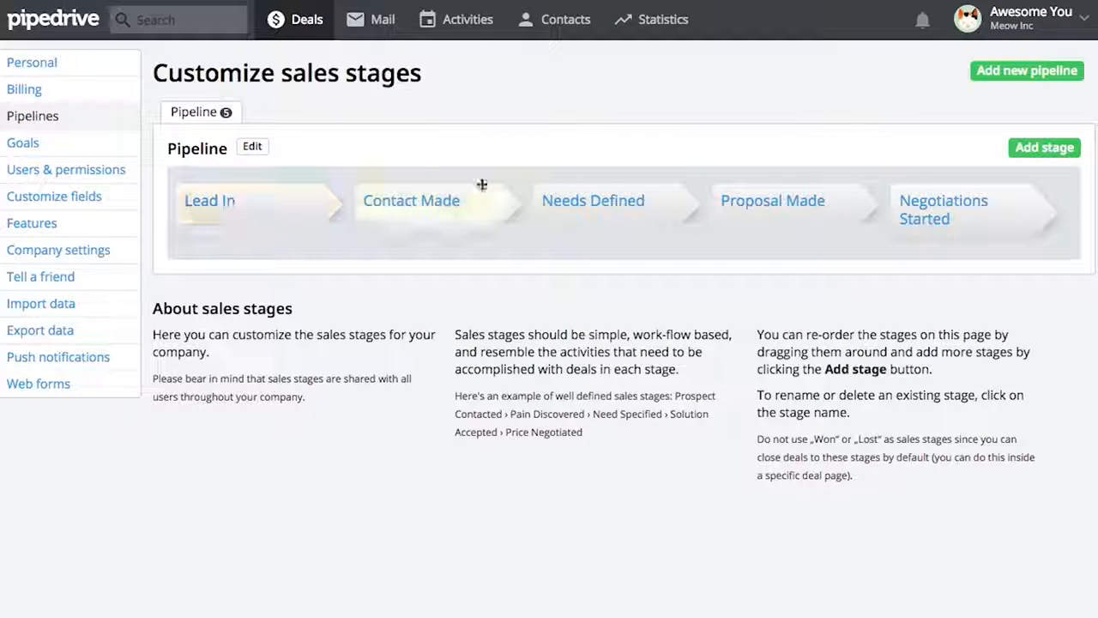
click(1040, 72)
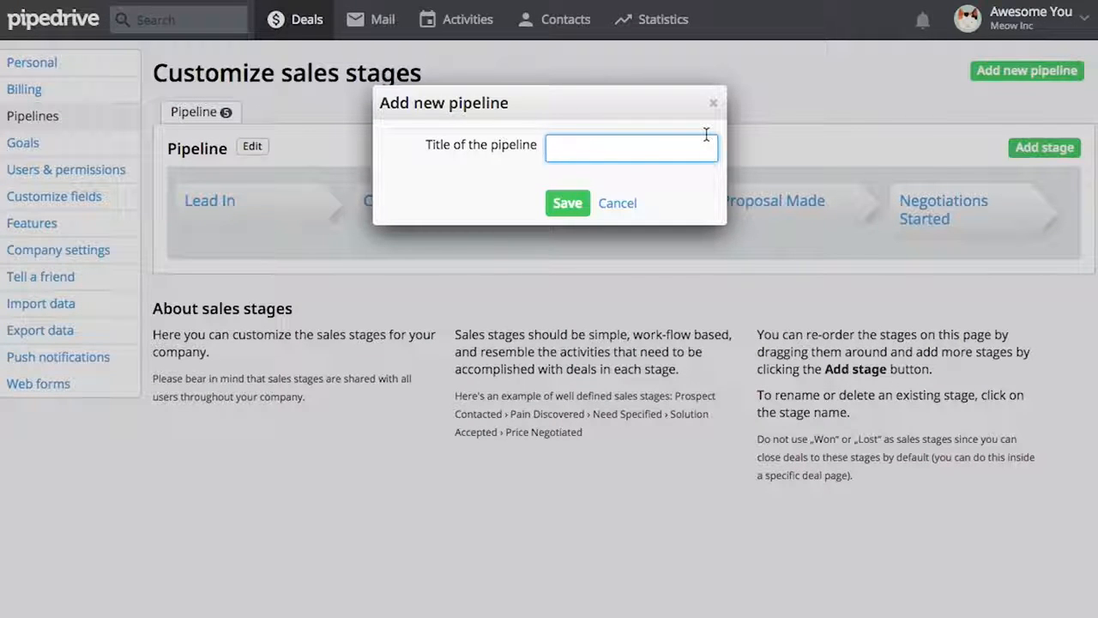
click(620, 204)
click(294, 32)
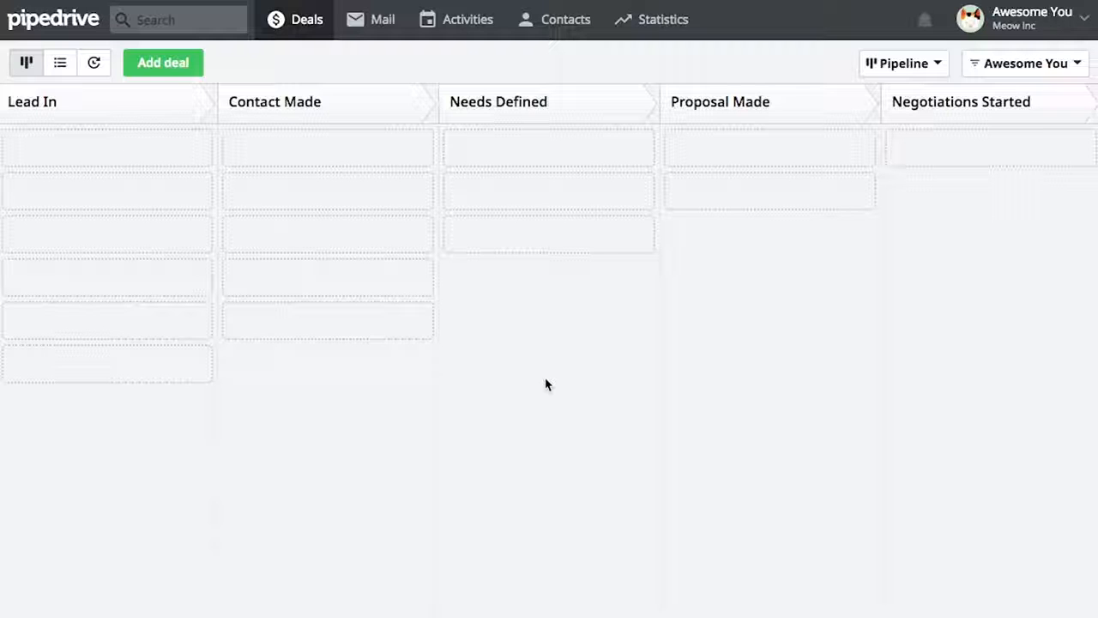
Start a new deal with a new contact person and new organization GNB
click(198, 72)
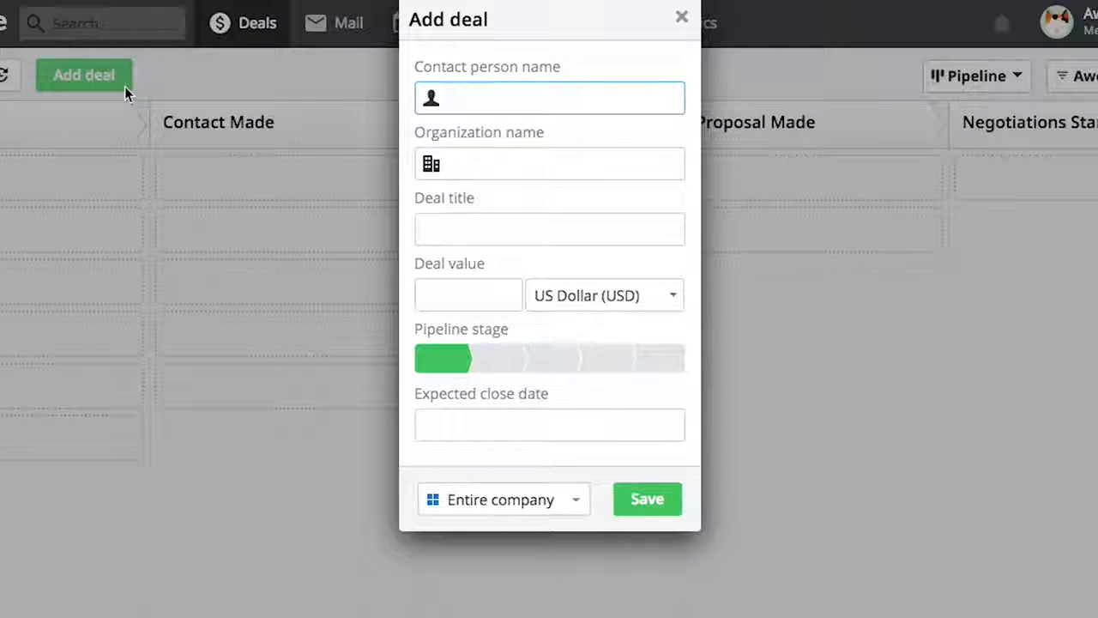
text(Barney Stinson)
key(Tab)
text(GNB)
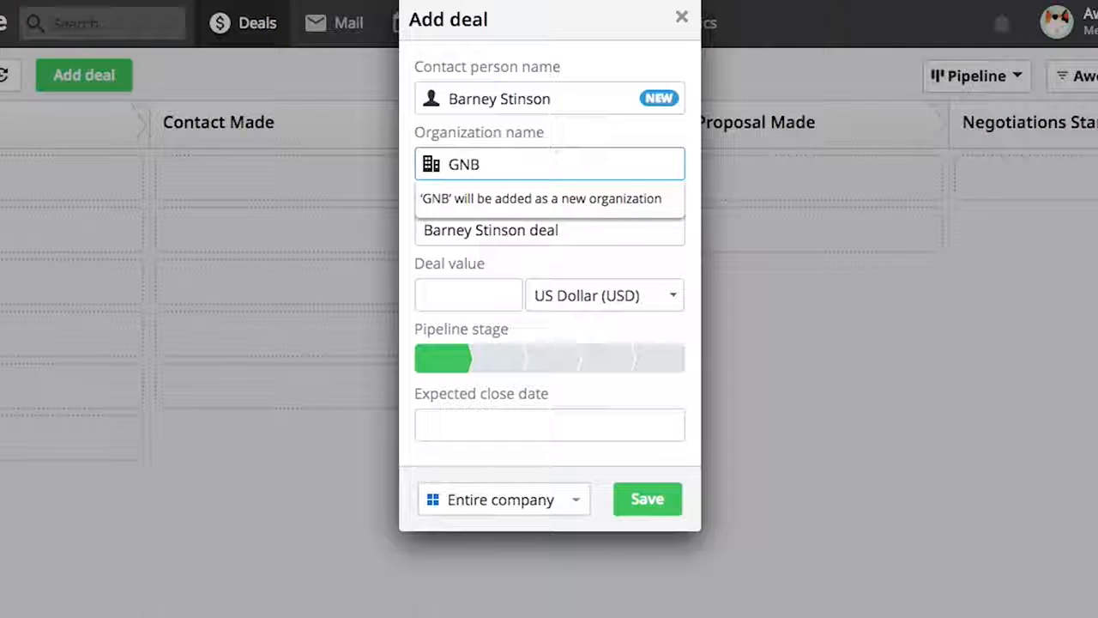
click(642, 269)
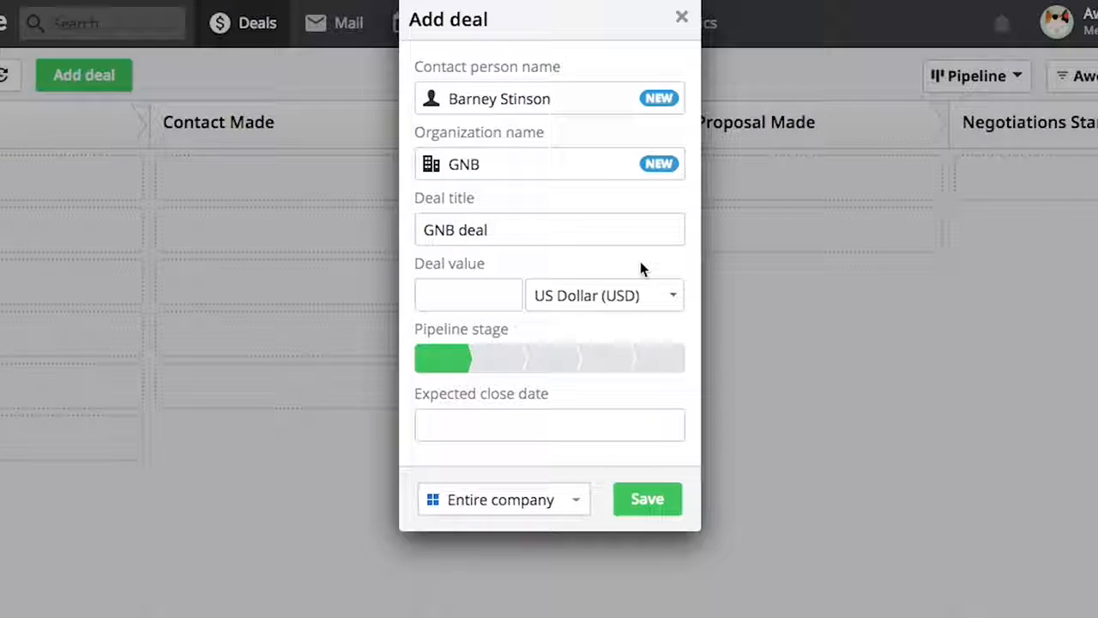
Title the deal 'Super GNB deal' with a value of 100000 US Dollars
click(425, 233)
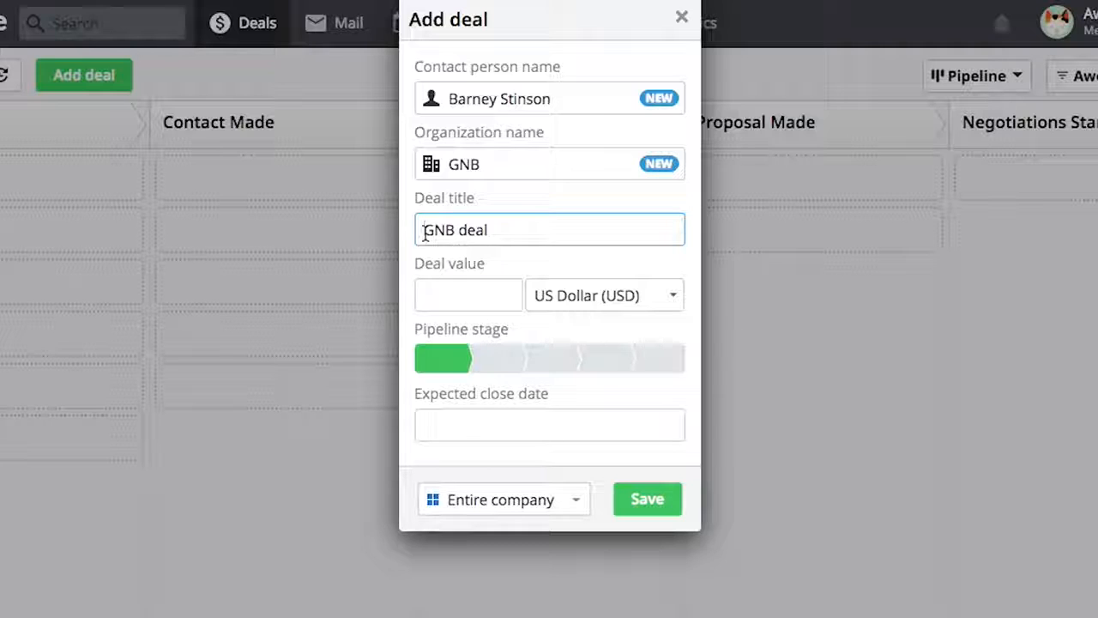
text(Super)
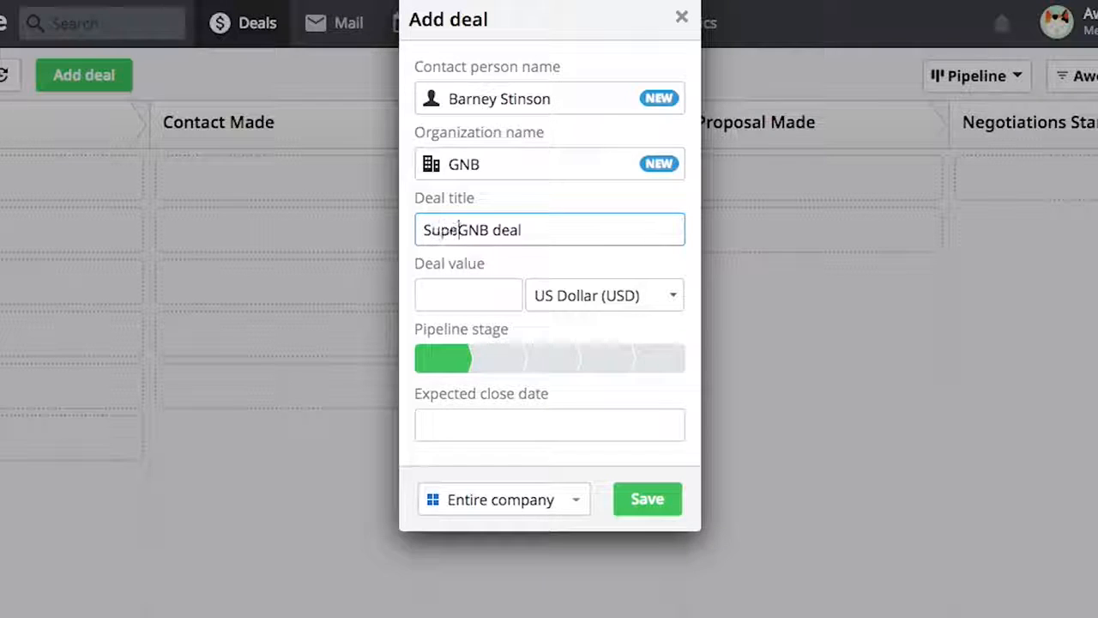
click(446, 299)
text(100000)
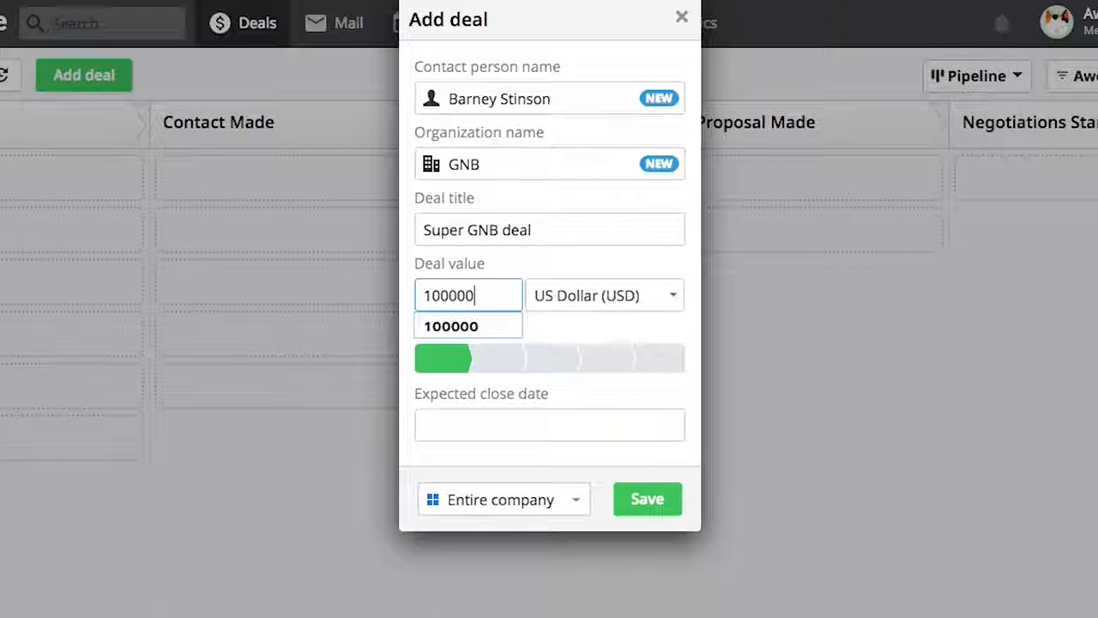
click(559, 297)
click(565, 298)
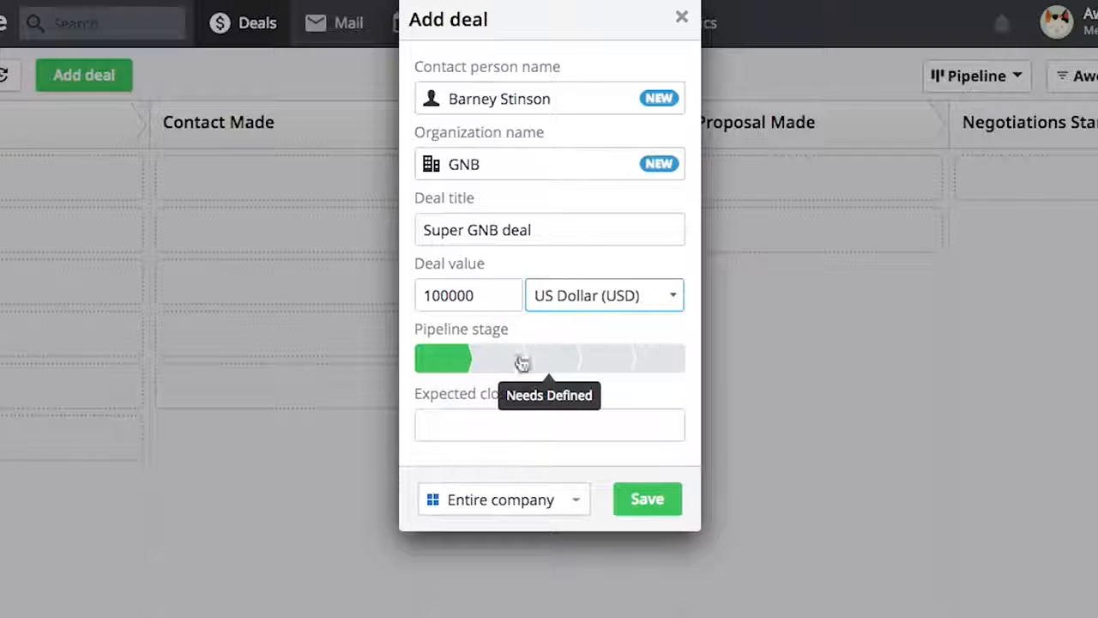
click(428, 425)
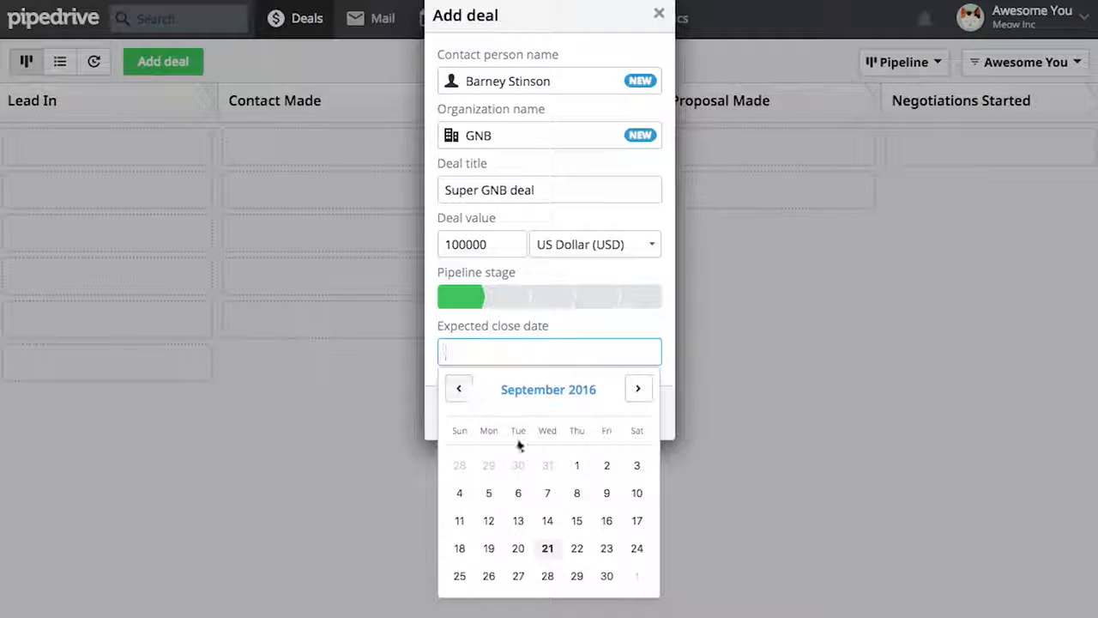
Set the expected close date to 09/30/2016, keep Entire company visibility, and save the deal
click(606, 575)
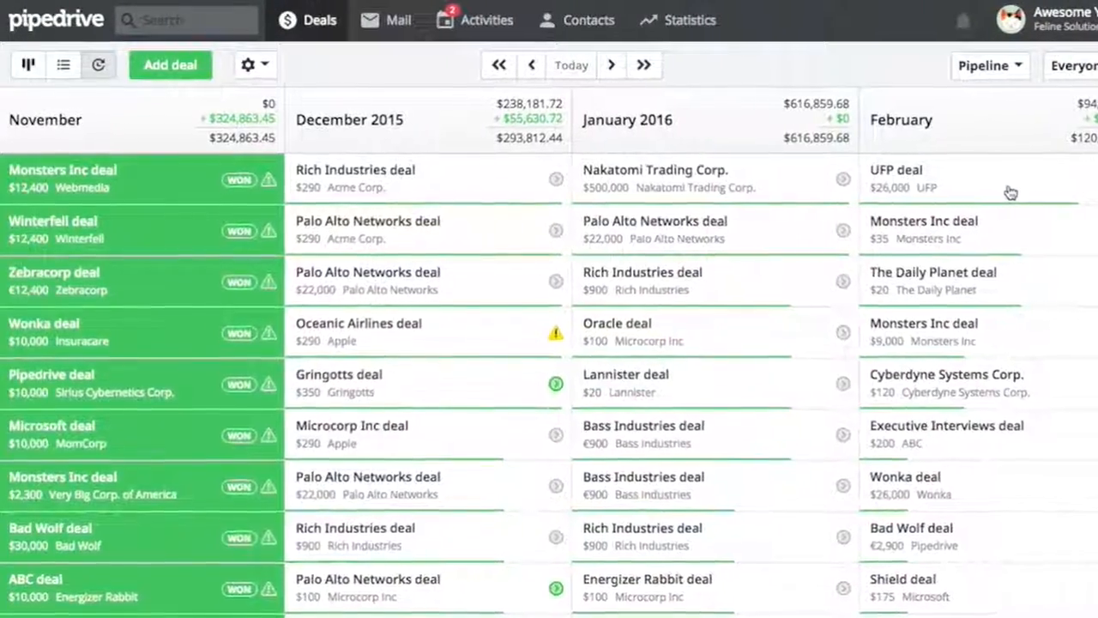
mouse_move(523, 139)
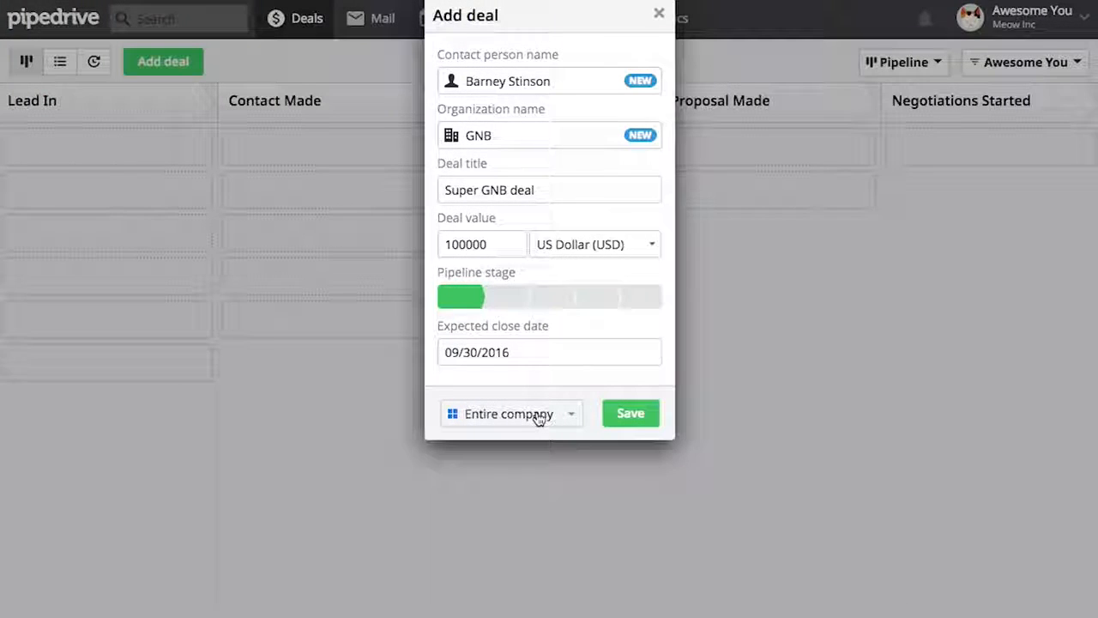
click(540, 418)
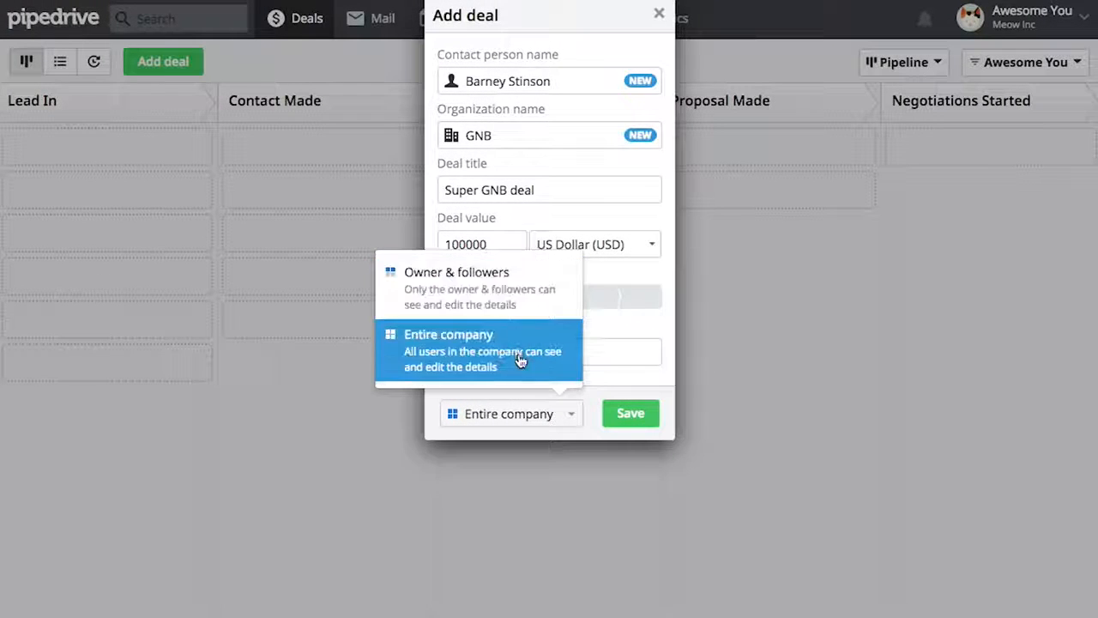
click(567, 424)
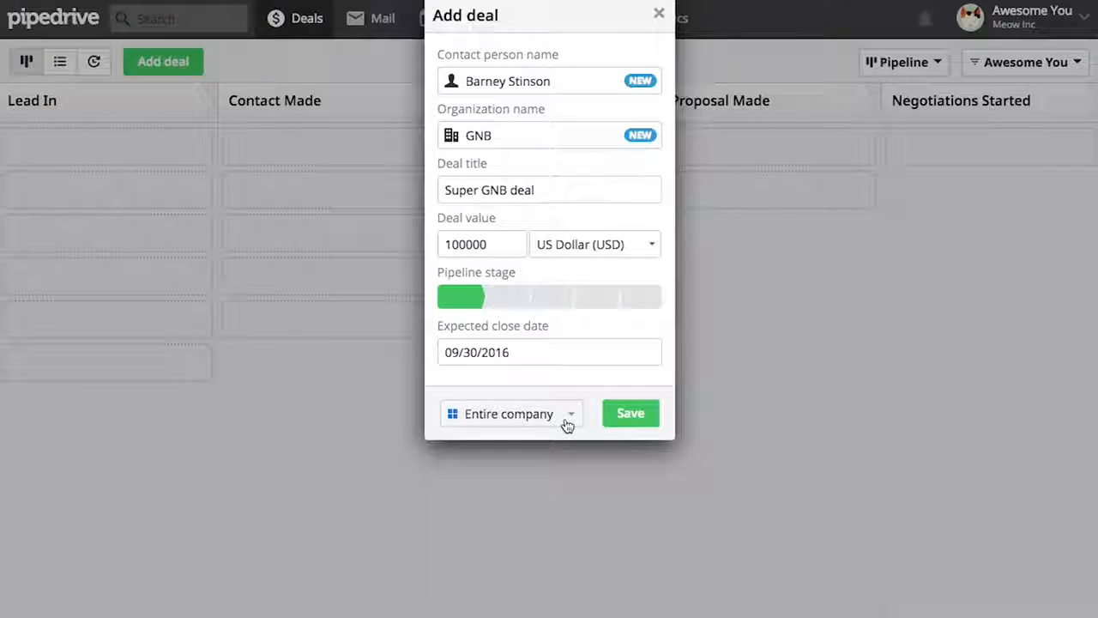
click(628, 426)
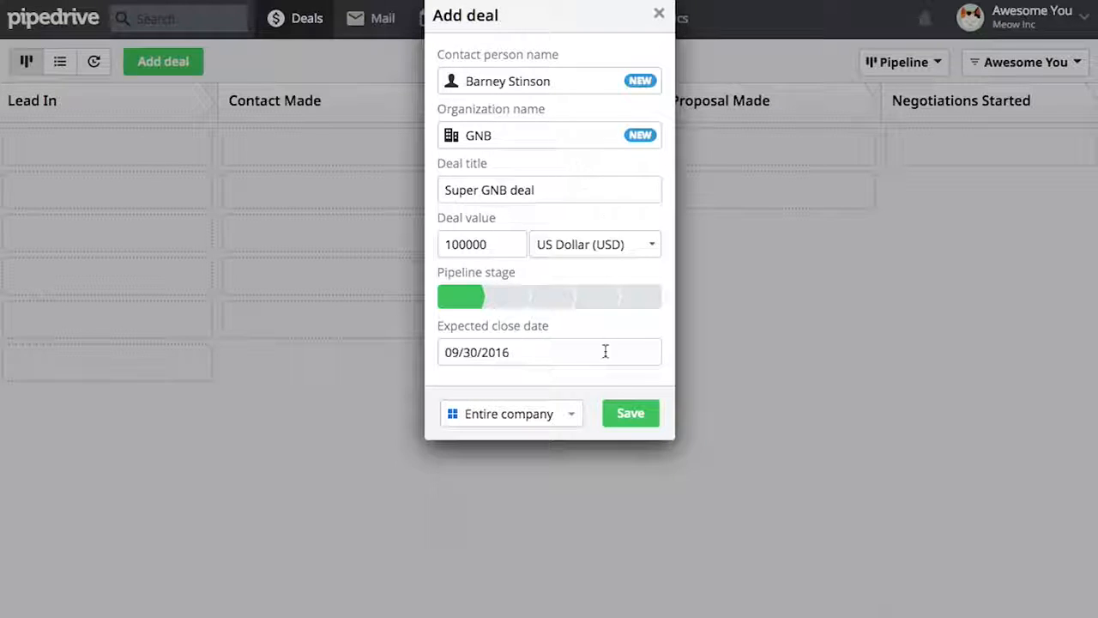
click(614, 420)
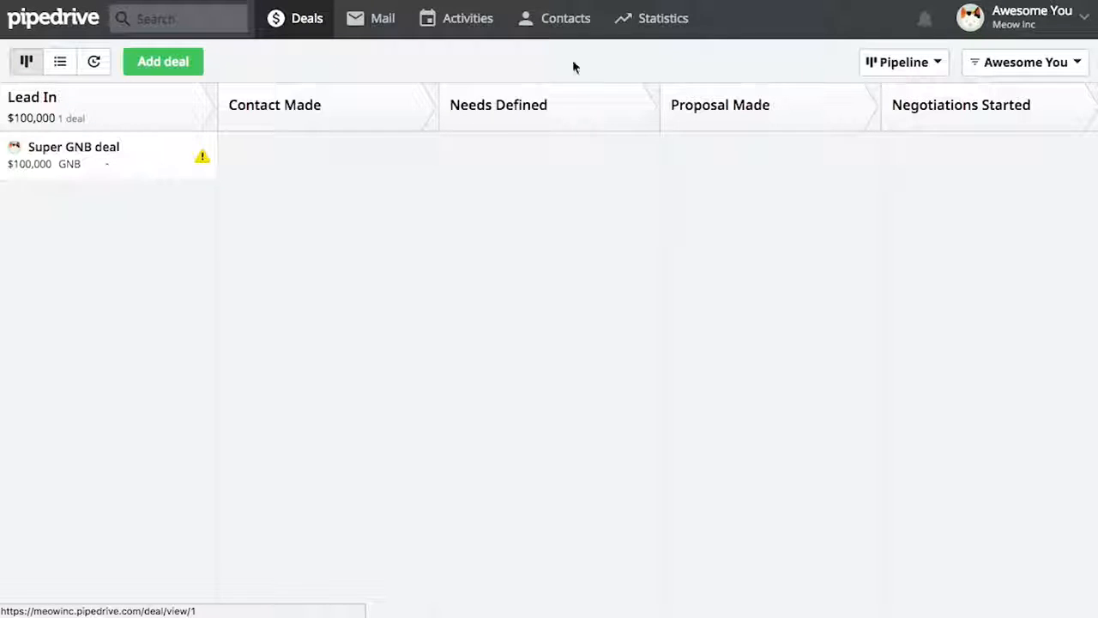
Open the Super GNB deal and save a work phone number for its contact person
mouse_move(581, 25)
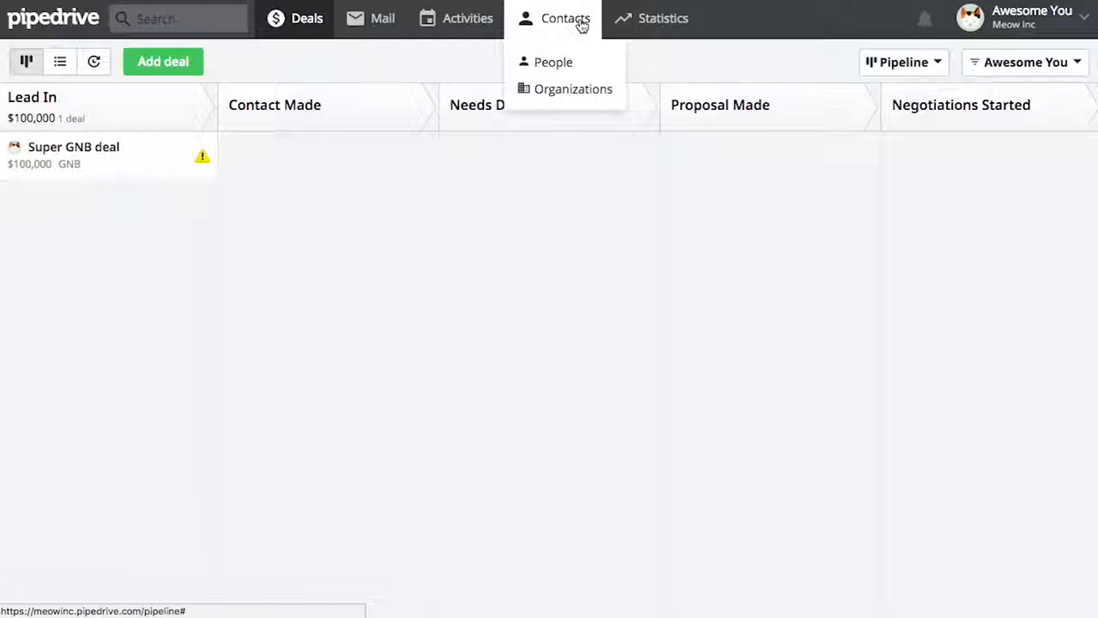
click(595, 62)
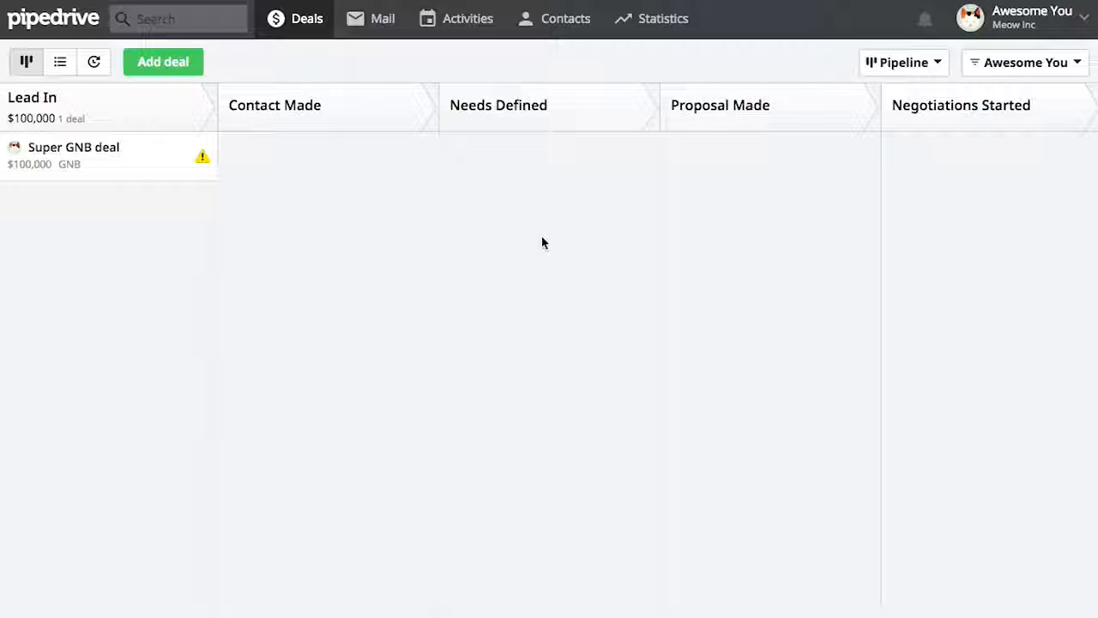
click(145, 165)
scroll(178, 363, down, 2)
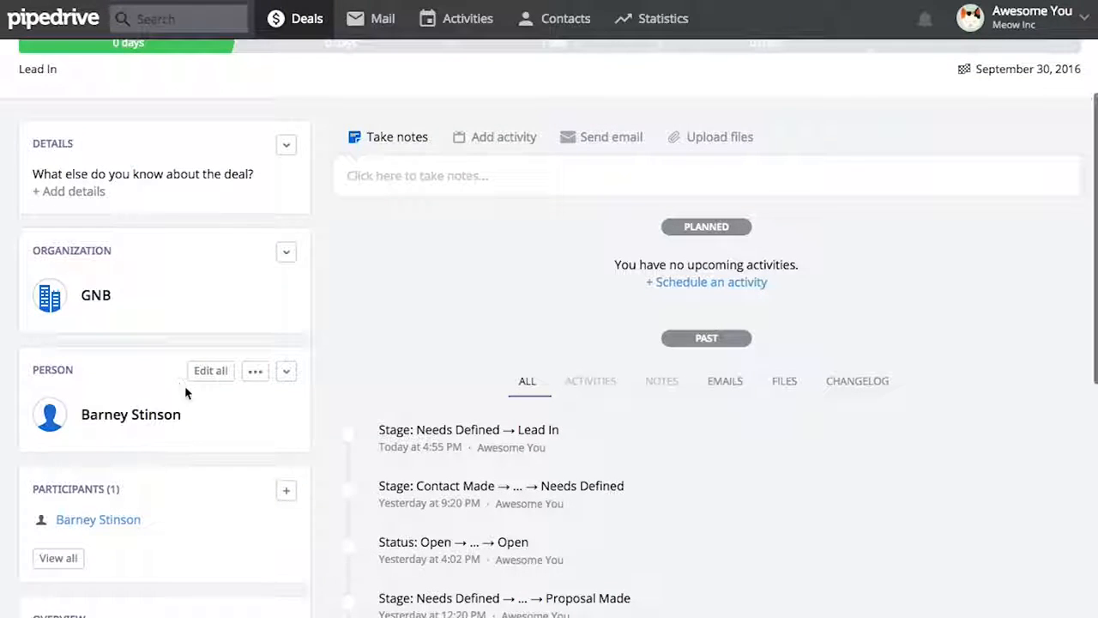
click(217, 376)
scroll(200, 408, down, 1)
click(155, 444)
text(555-555-5353)
click(243, 592)
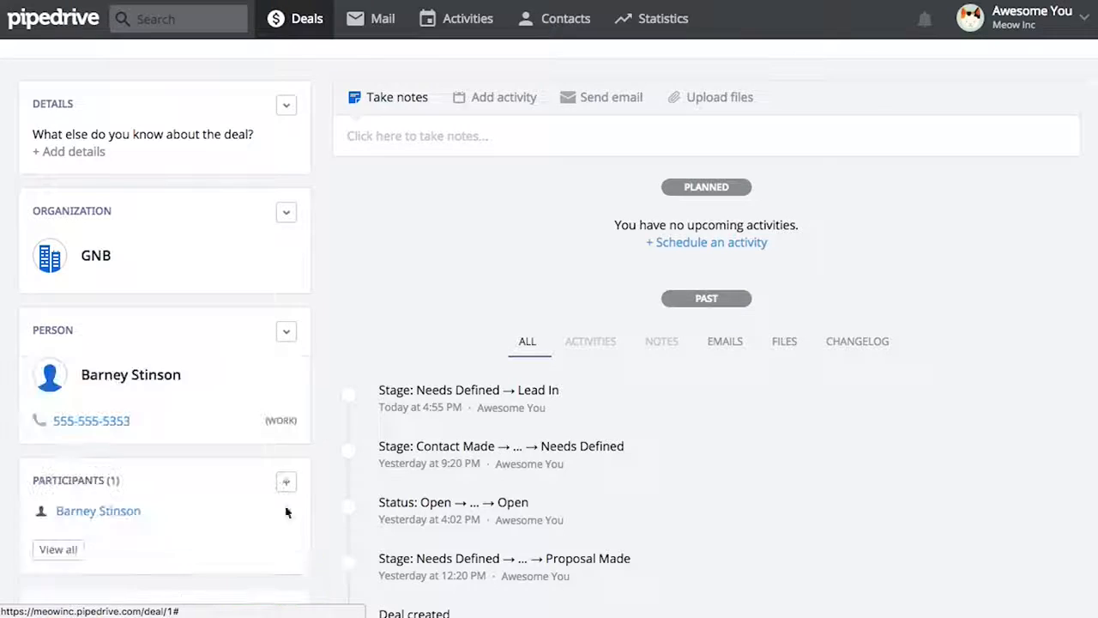
scroll(392, 309, up, 3)
Save the note 'Always be closing.' on the deal and open the contact's linked page
click(419, 281)
text(Always be closing.)
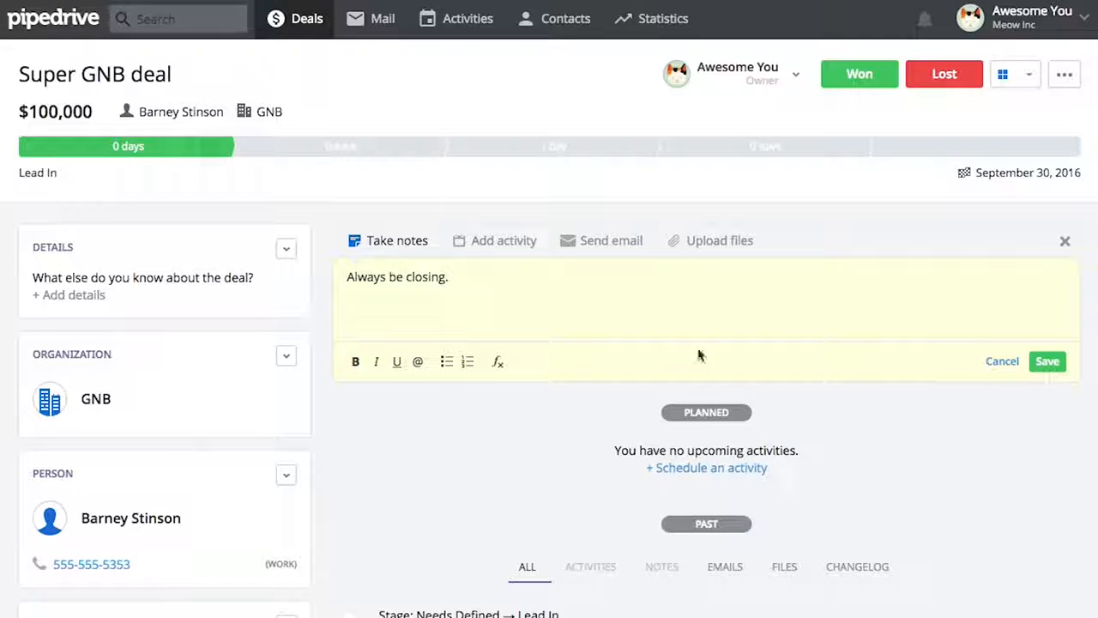
click(1047, 361)
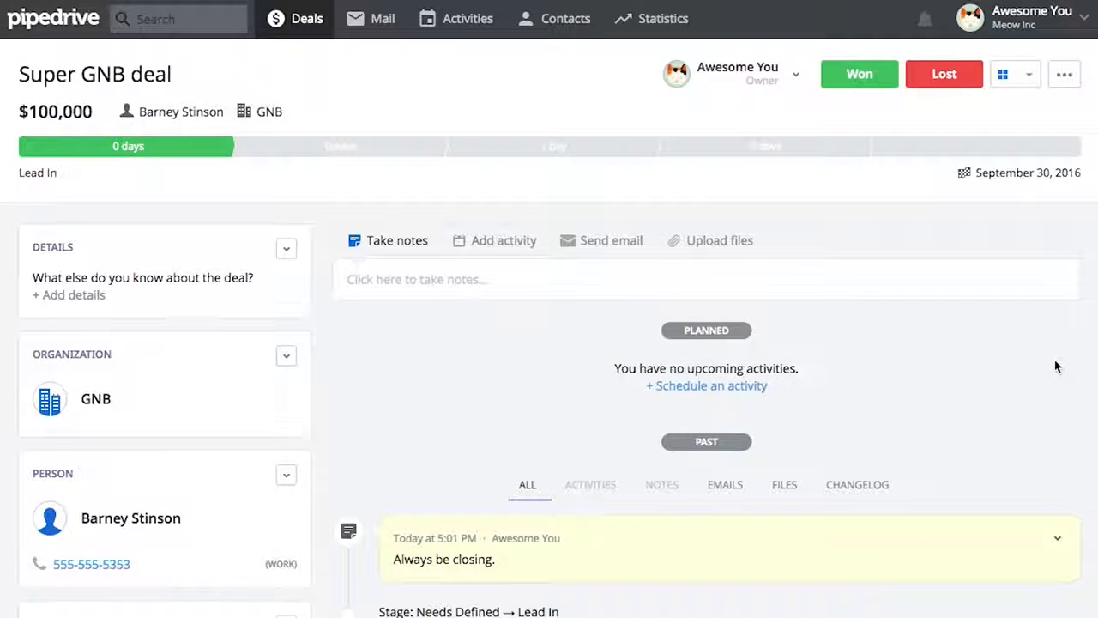
click(132, 518)
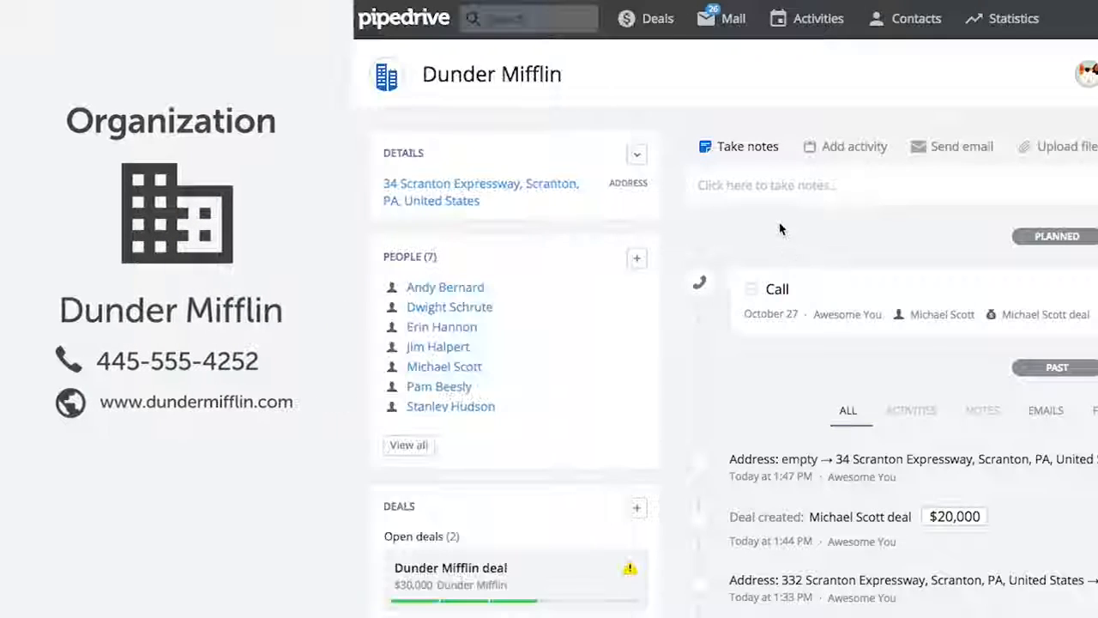
Save Dunder Mifflin's street address by pasting it and accepting the suggested full address
click(409, 444)
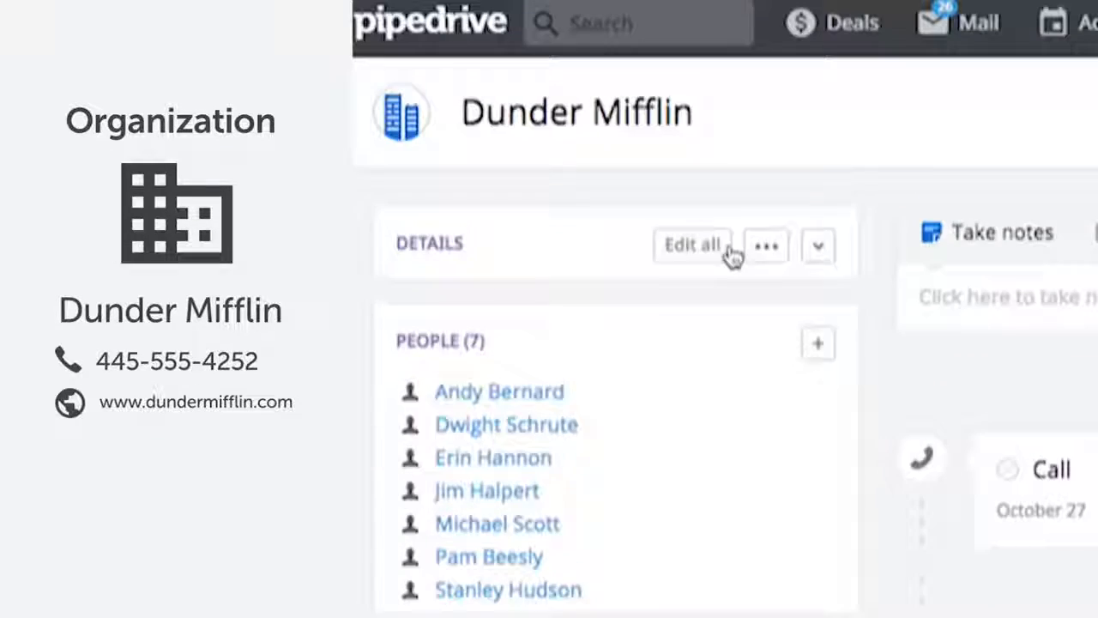
click(726, 255)
click(519, 406)
click(799, 417)
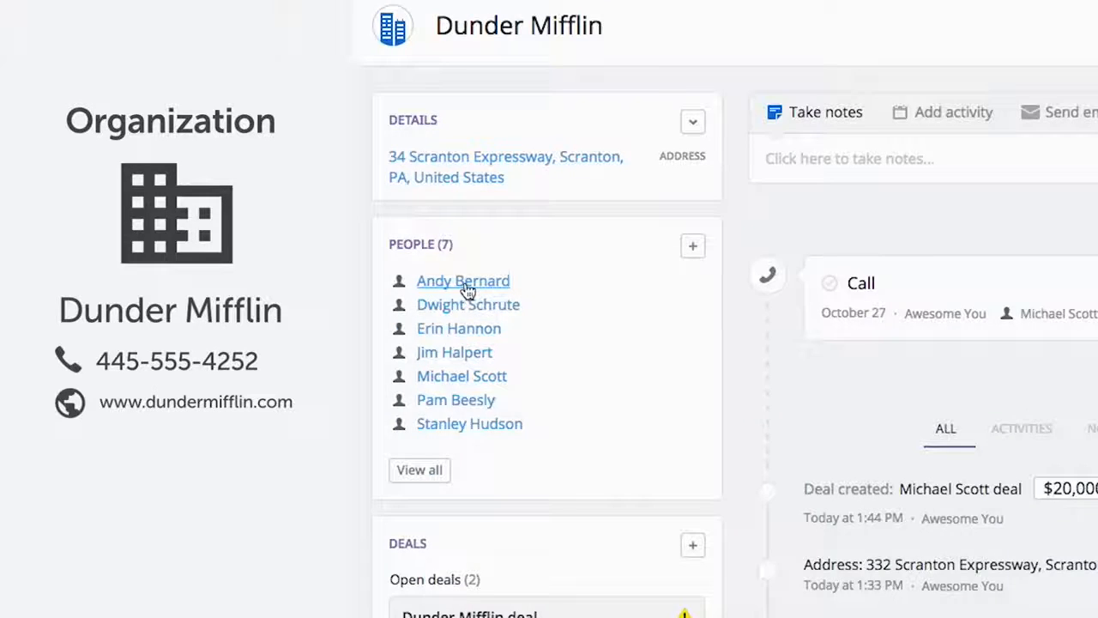
Visit the first contact, return to Dunder Mifflin, and open its $20,000 deal
click(463, 283)
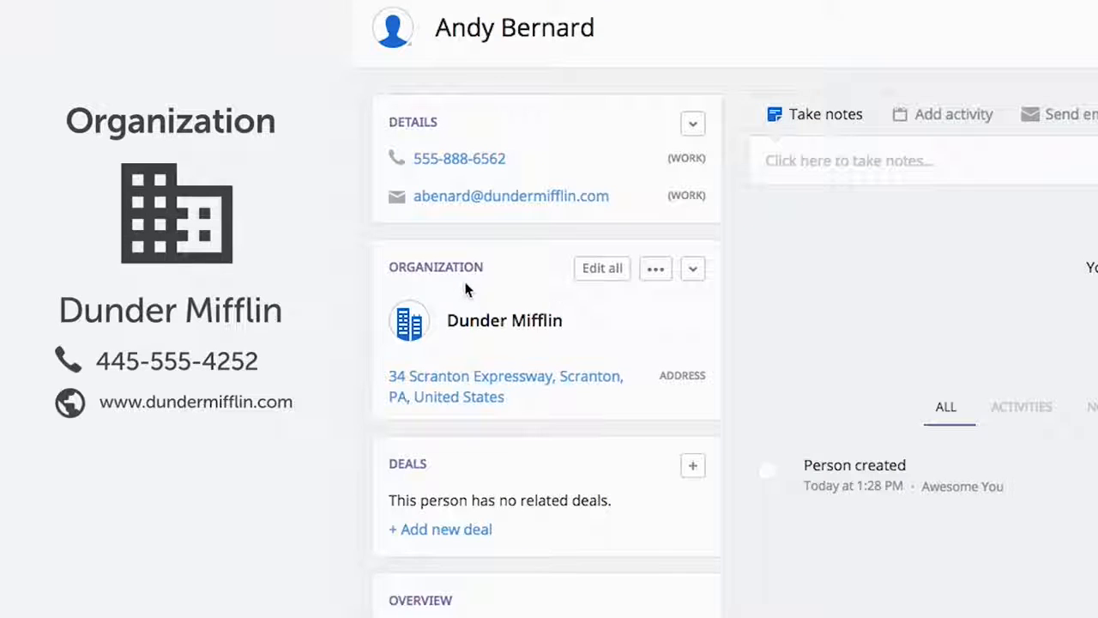
click(500, 322)
scroll(661, 400, down, 5)
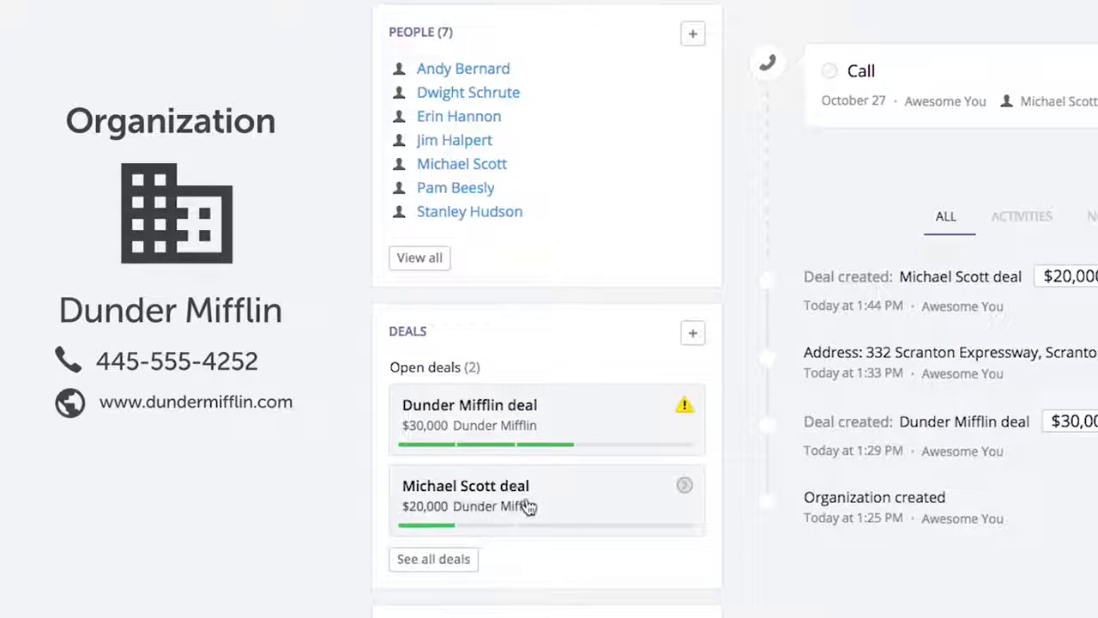
click(526, 505)
scroll(557, 283, down, 4)
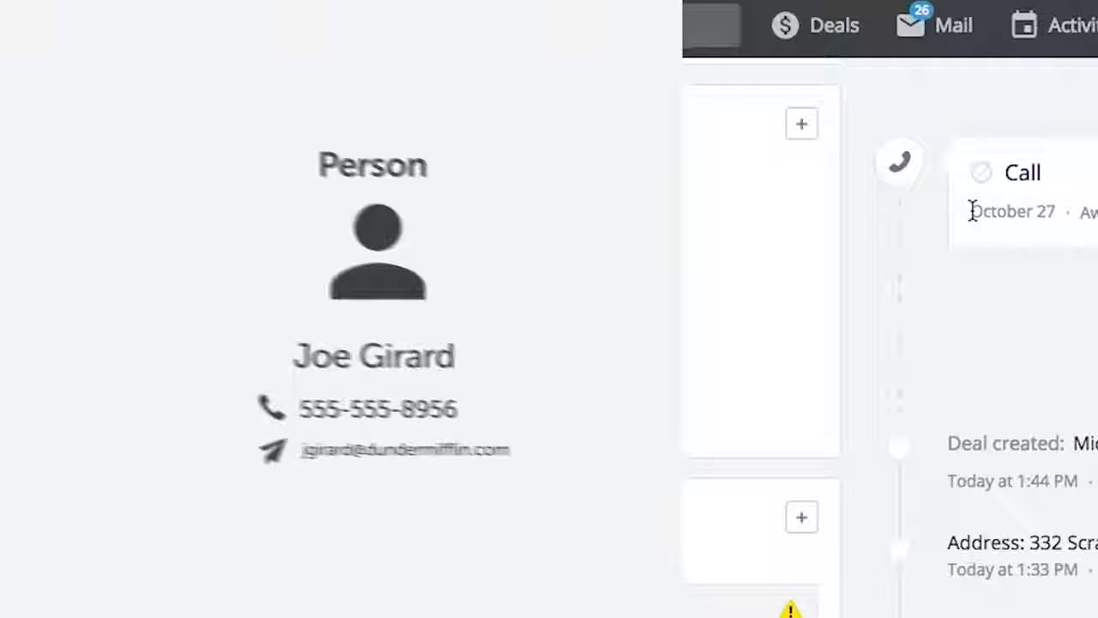
Open a Dunder Mifflin contact's page and begin typing their e-mail address
click(491, 325)
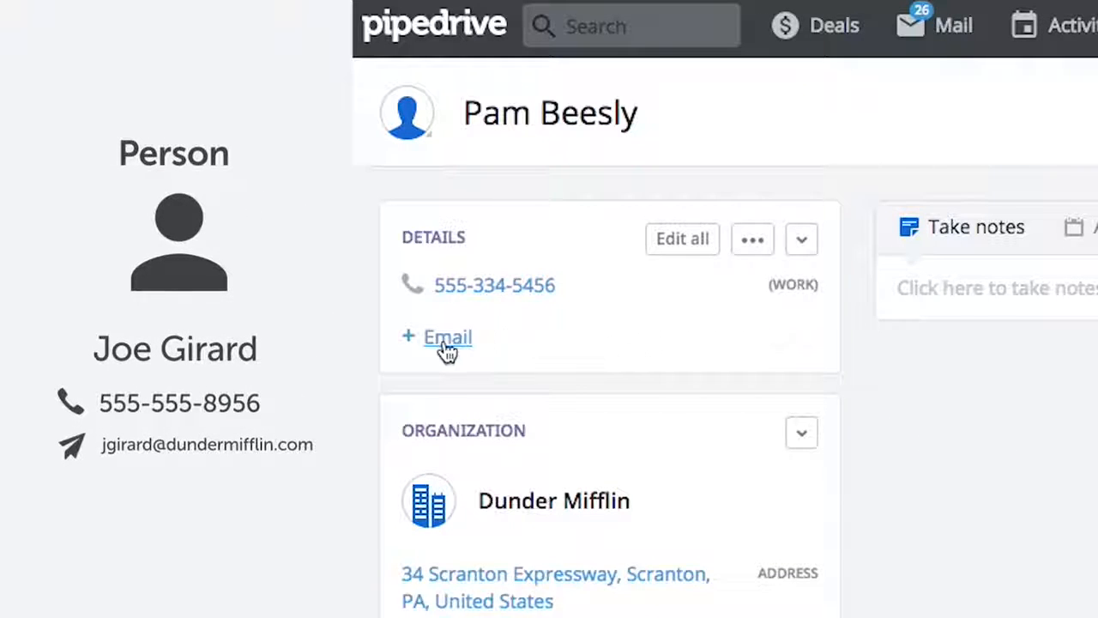
click(445, 339)
text(pbeesl)
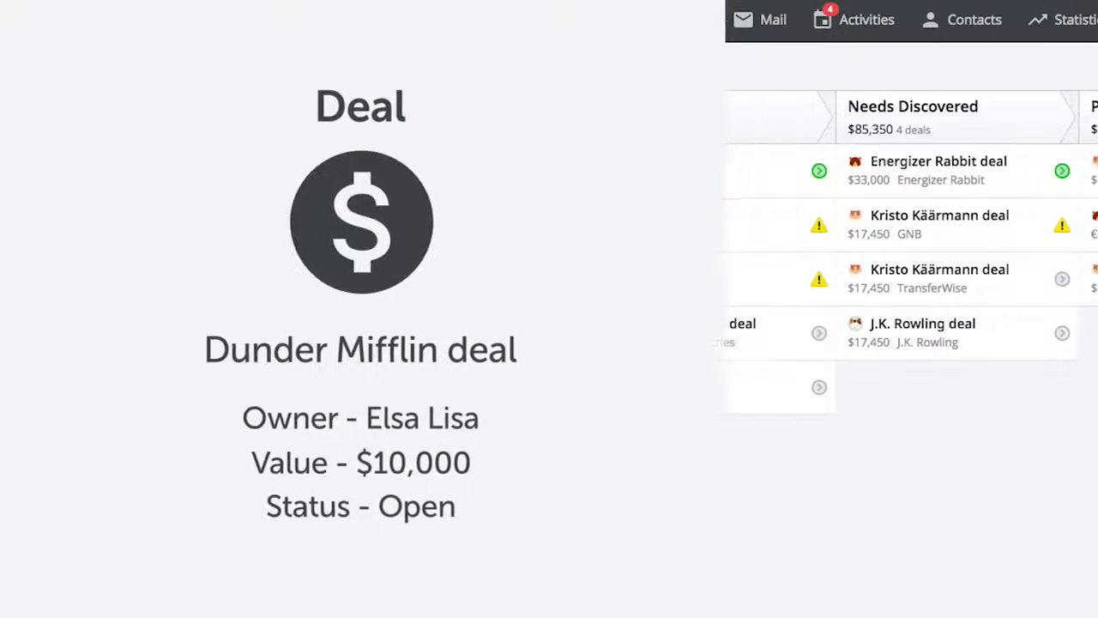
Drag the Winterfell deal from Idea through Contact Made and Proposal Presented toward In Negotiation
drag(540, 338, 1012, 449)
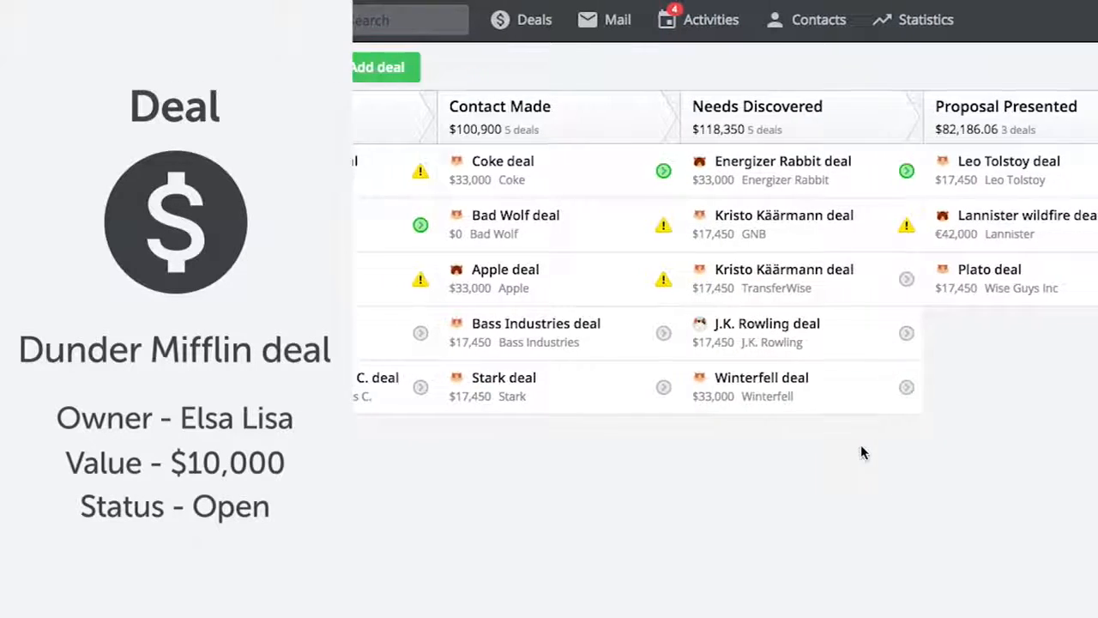
drag(647, 396, 909, 403)
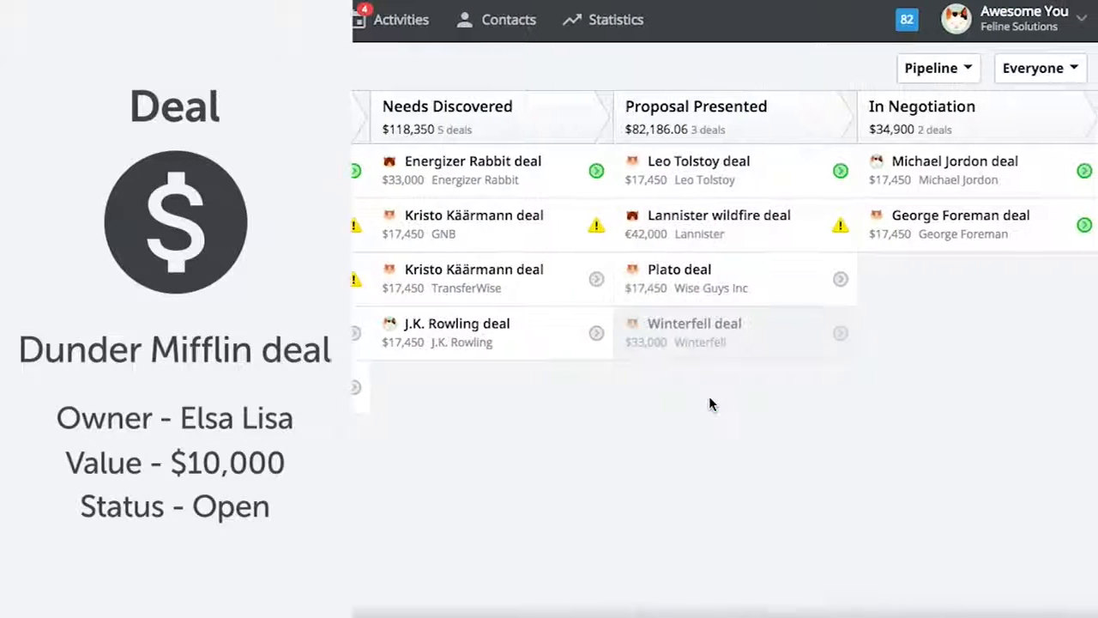
drag(691, 336, 925, 349)
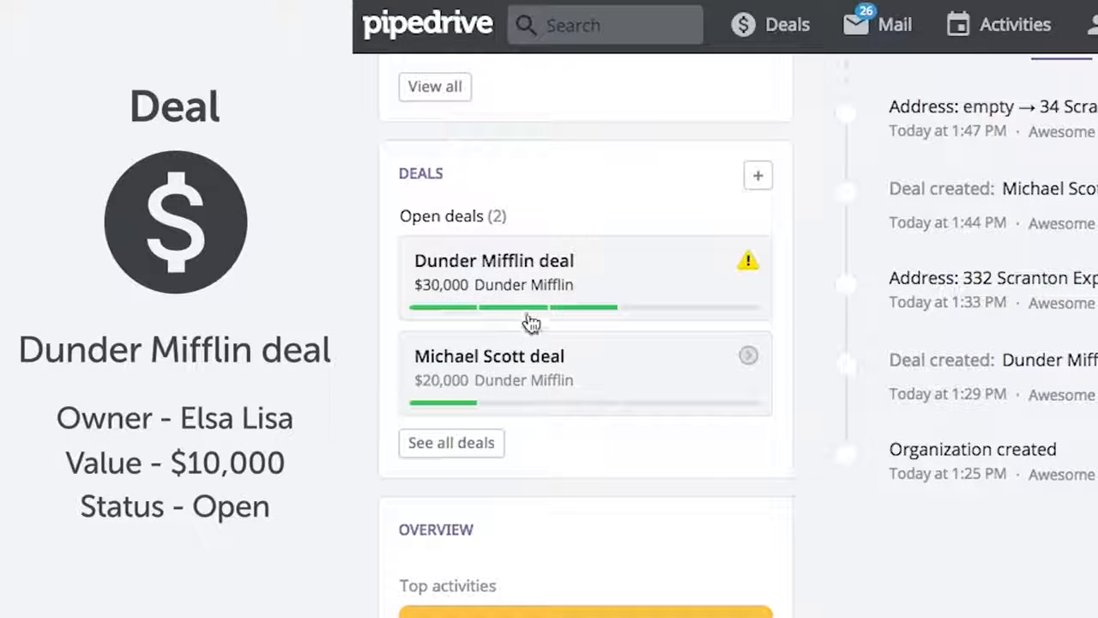
Start a Dunder Mifflin deal, replacing the suggested contact with a newly added contact person
click(762, 176)
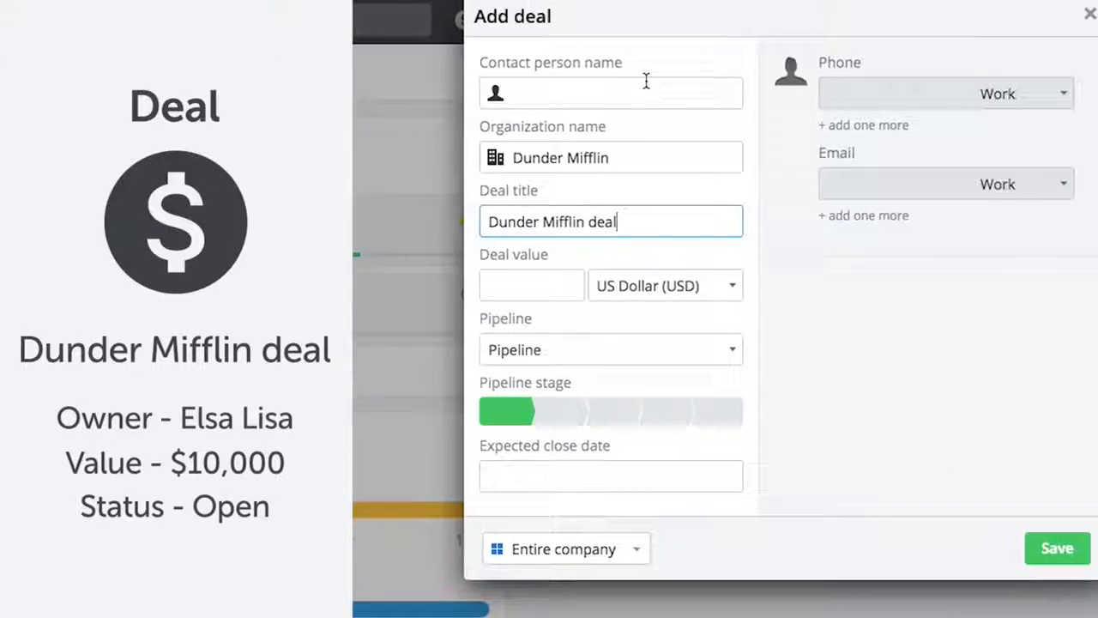
text(dwi)
click(600, 121)
click(603, 94)
key(ctrl+a)
key(BackSpace)
text(Ryan Howard)
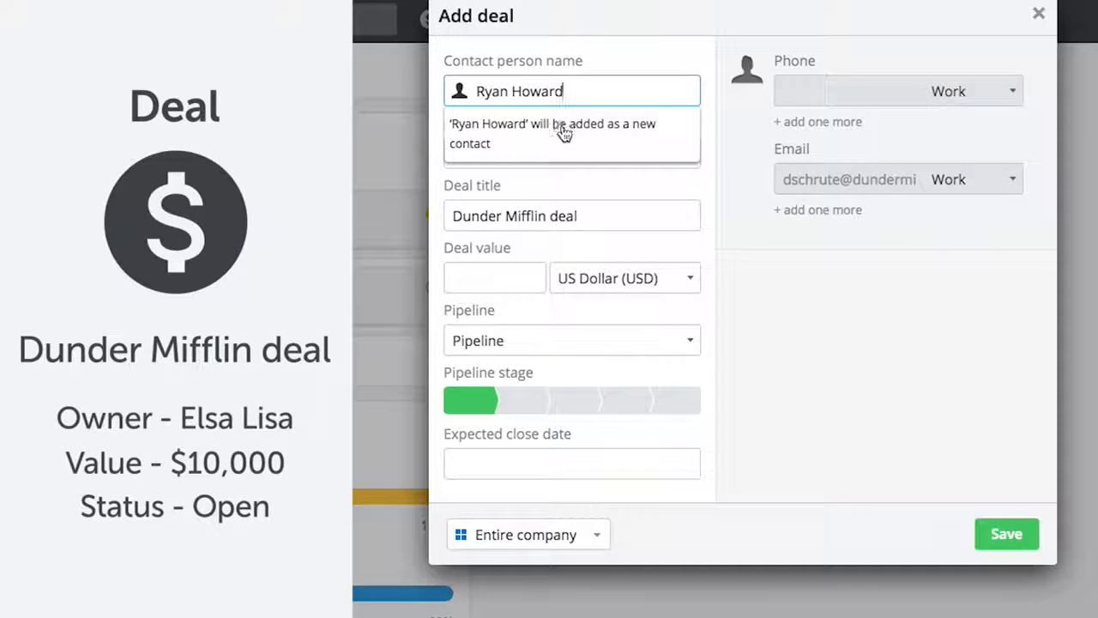
click(564, 132)
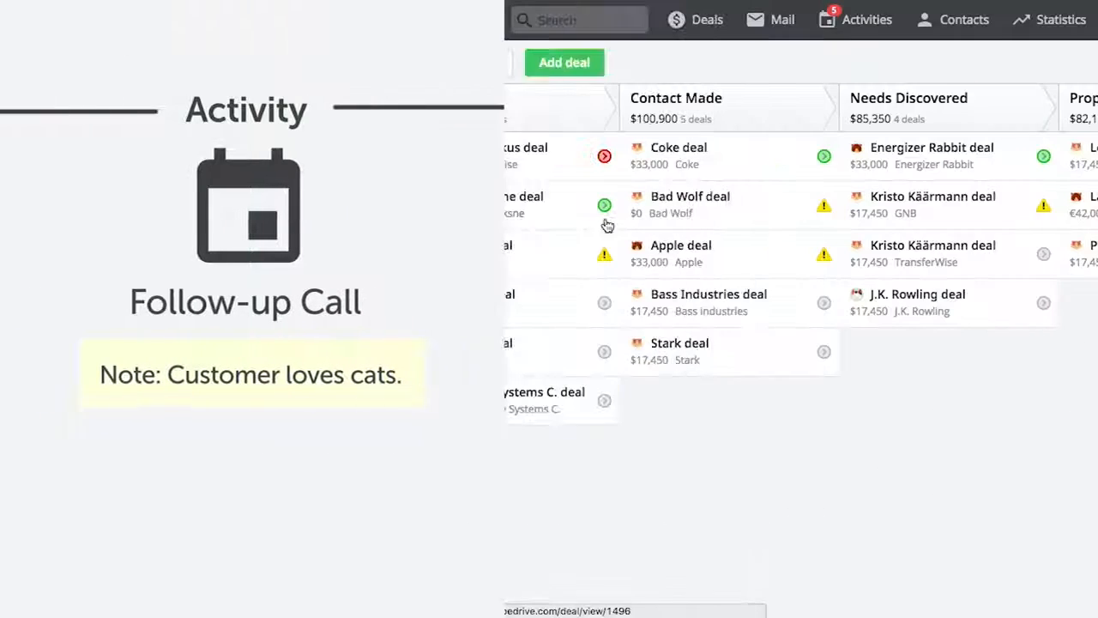
Check the Pipedrive deal's missing-activity warning and preview the $30,000 and Winterfell deals' planned activities
click(605, 255)
click(708, 328)
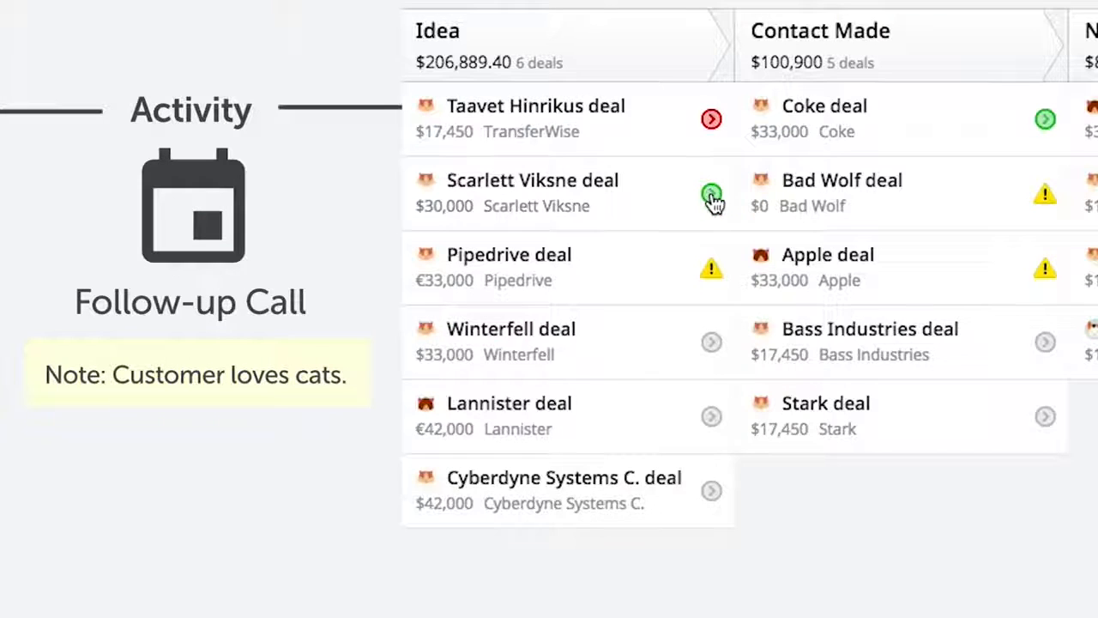
click(712, 196)
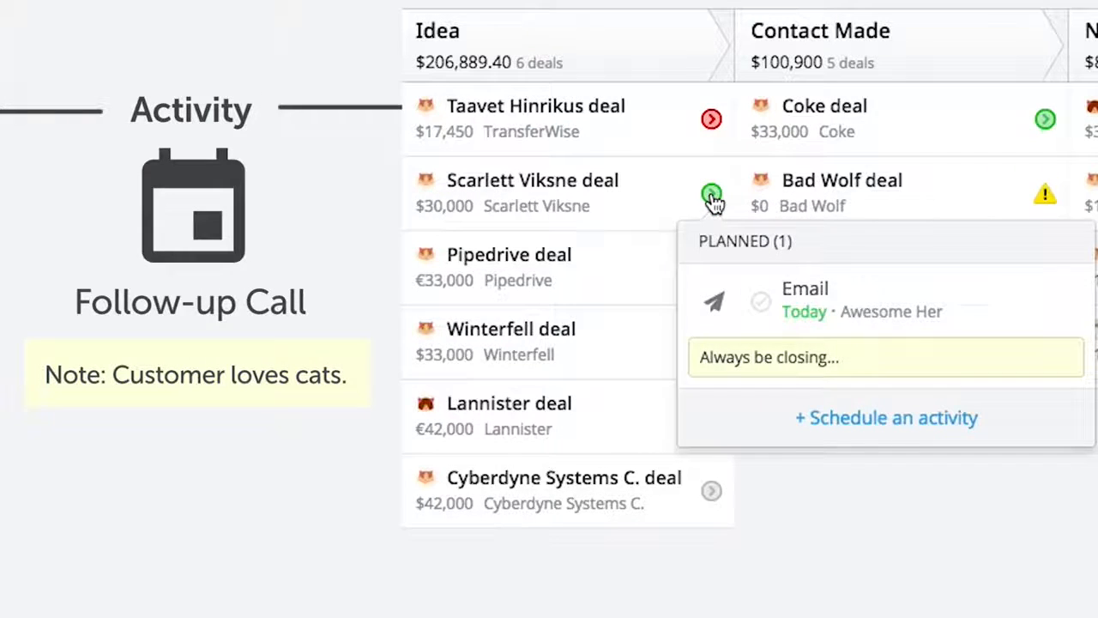
click(712, 196)
click(712, 343)
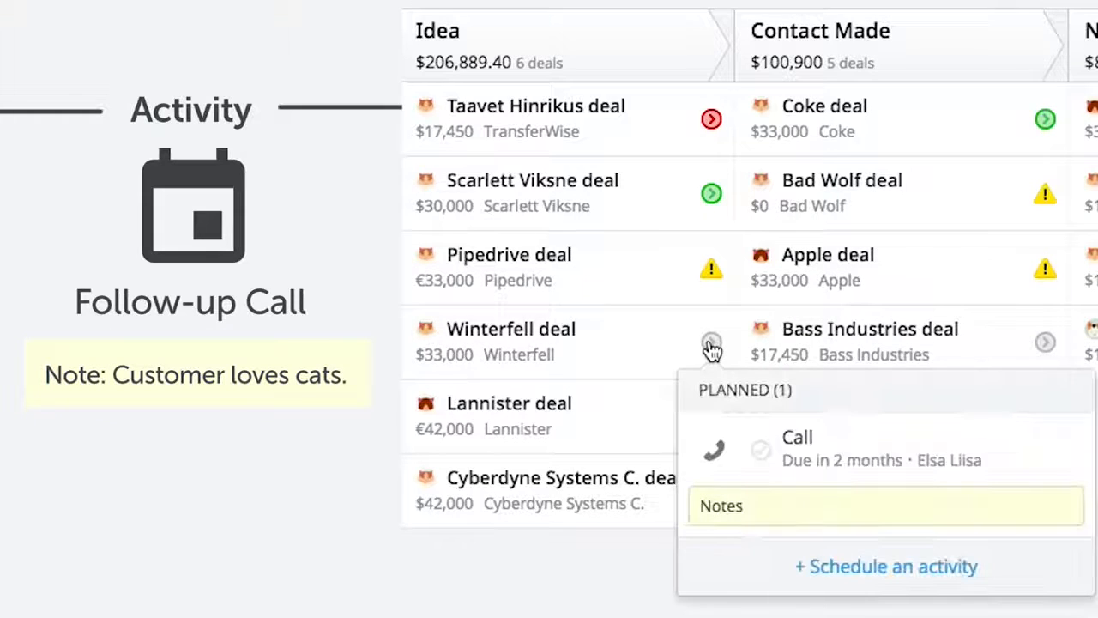
click(712, 345)
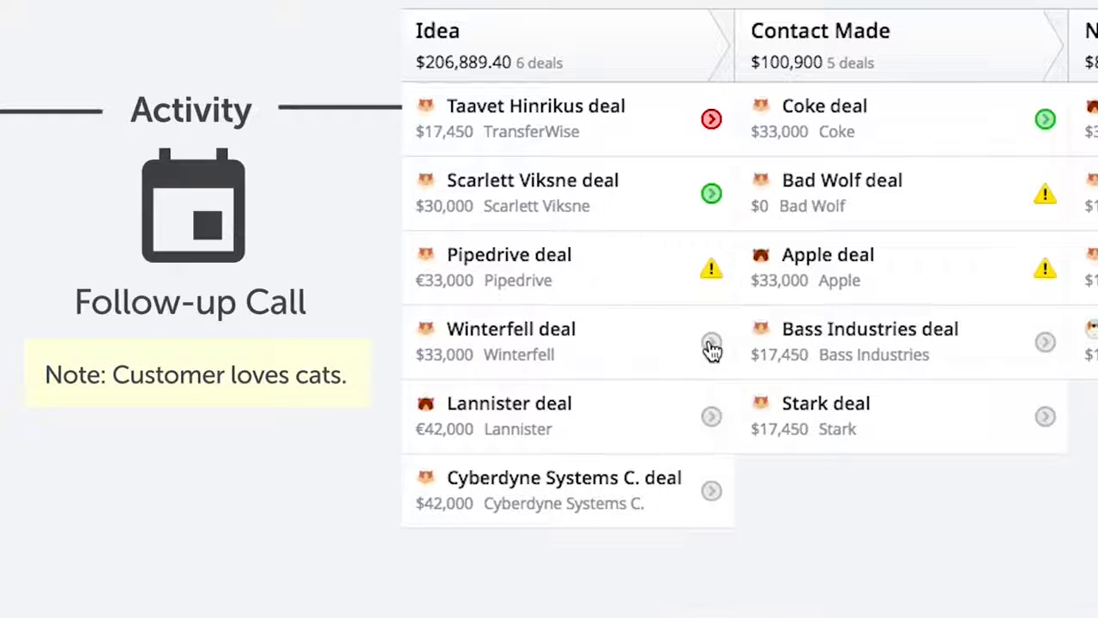
Mark the TransferWise deal's overdue call as done and move the Winterfell card across the pipeline
click(714, 121)
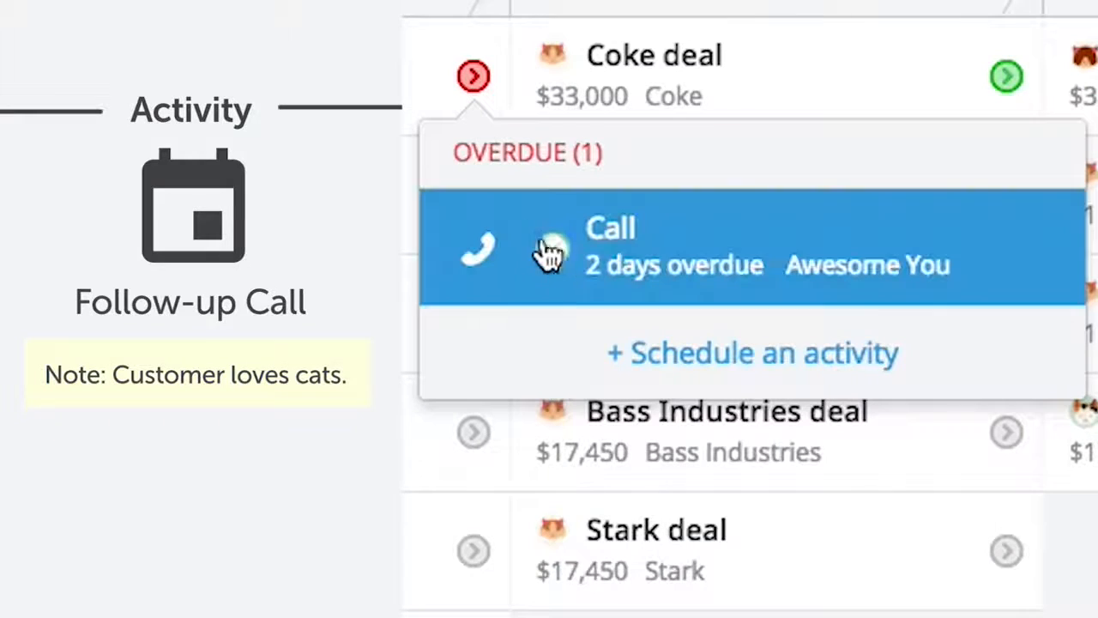
click(551, 254)
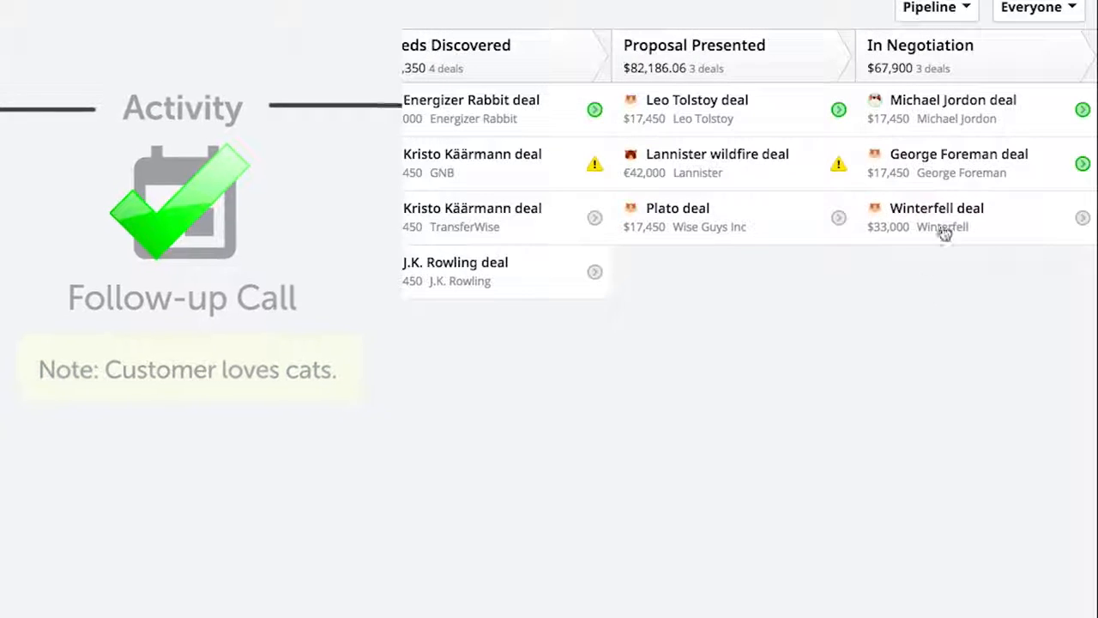
drag(951, 218, 612, 582)
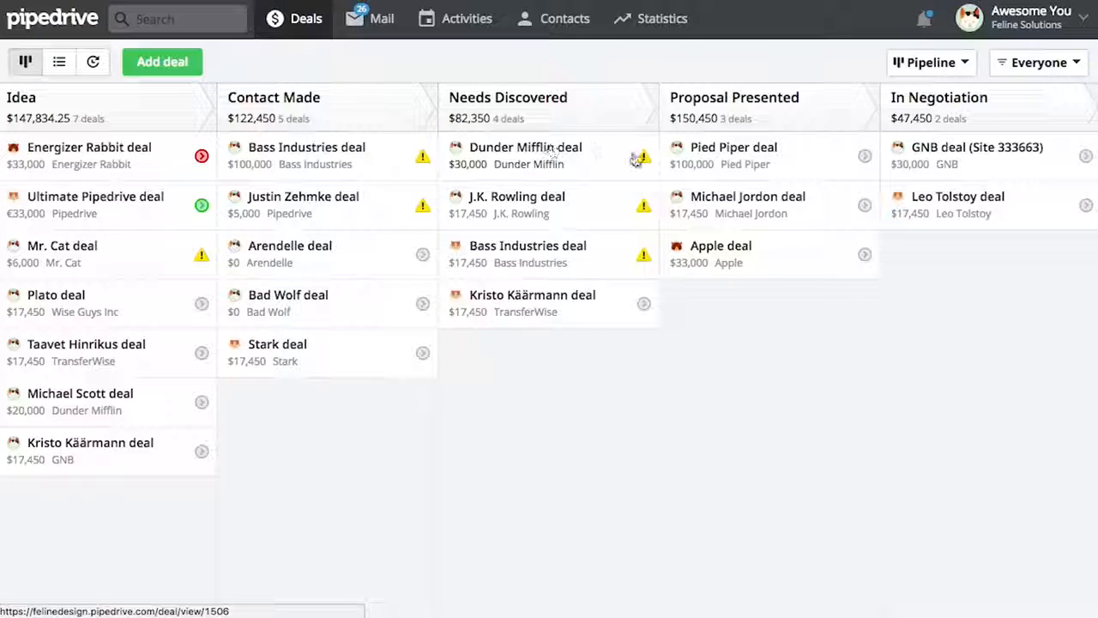
Schedule a call 'This activity was added to the deal' on Dunder Mifflin, then open the deal page
click(645, 166)
click(712, 230)
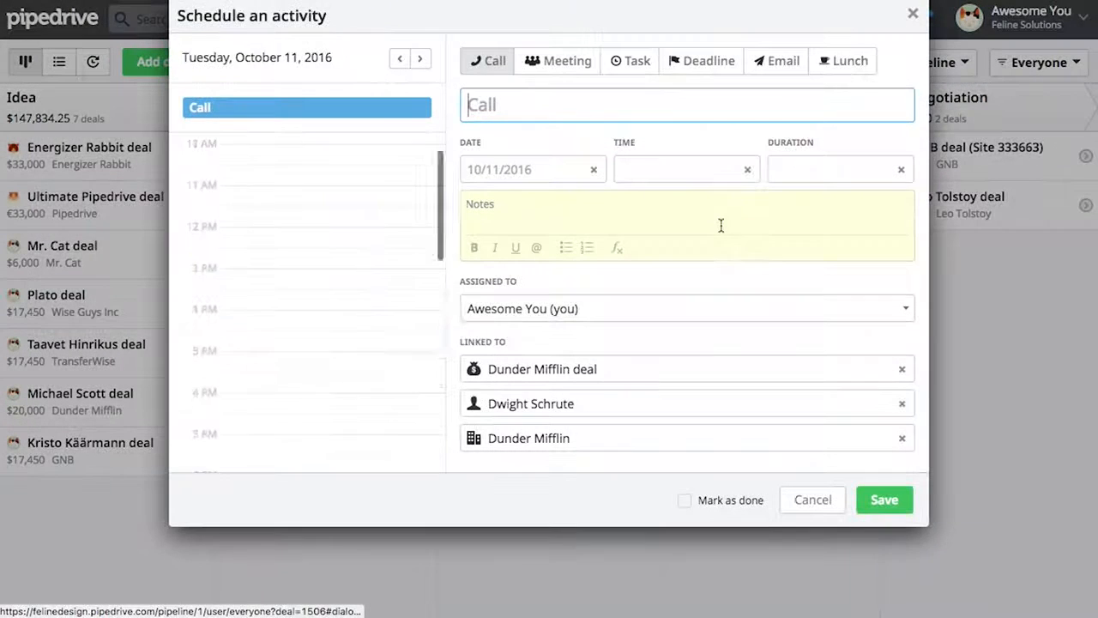
text(This activi)
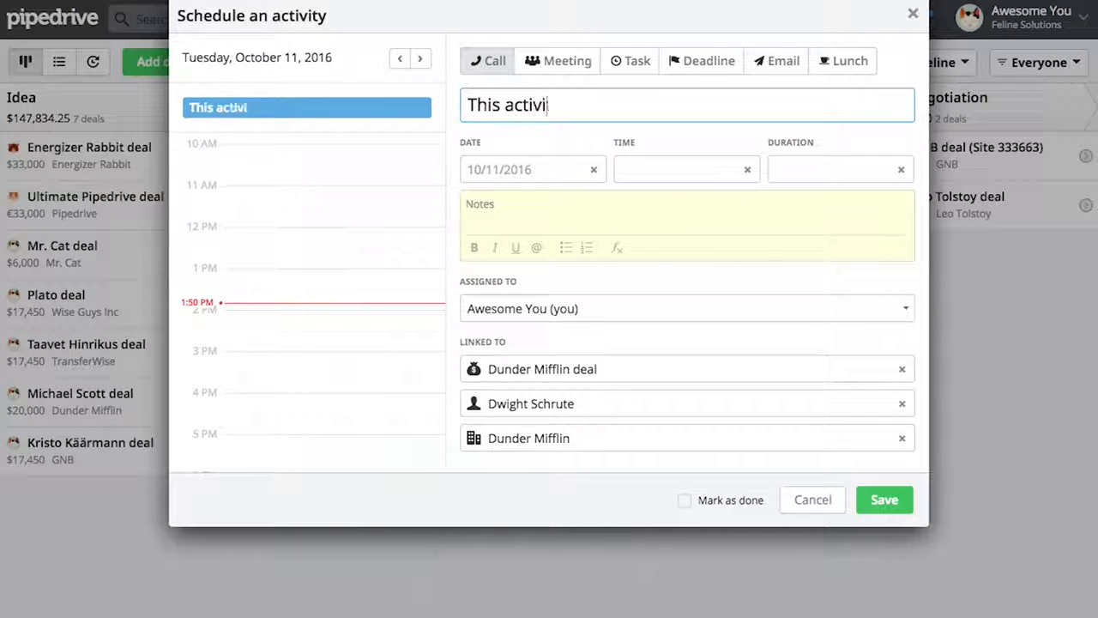
text(ty was added to the deal)
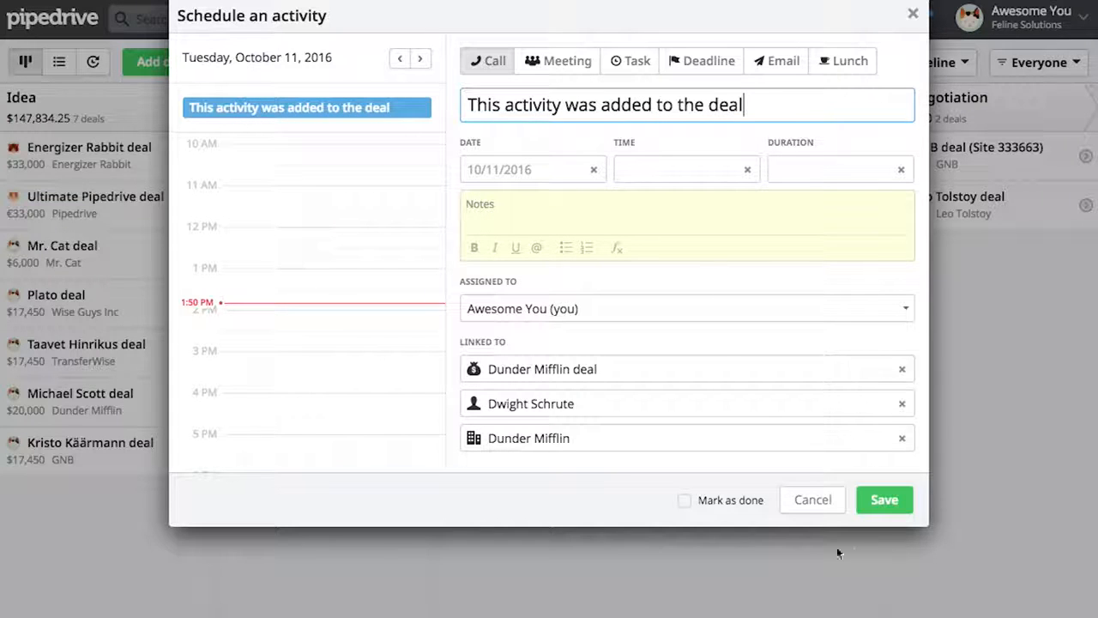
click(882, 506)
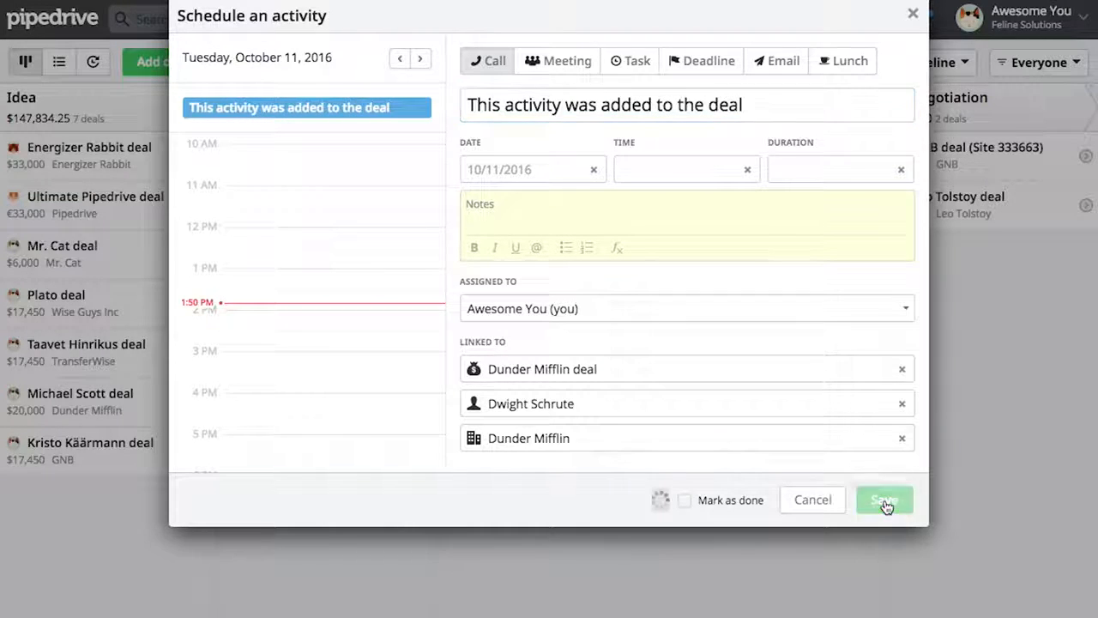
click(579, 157)
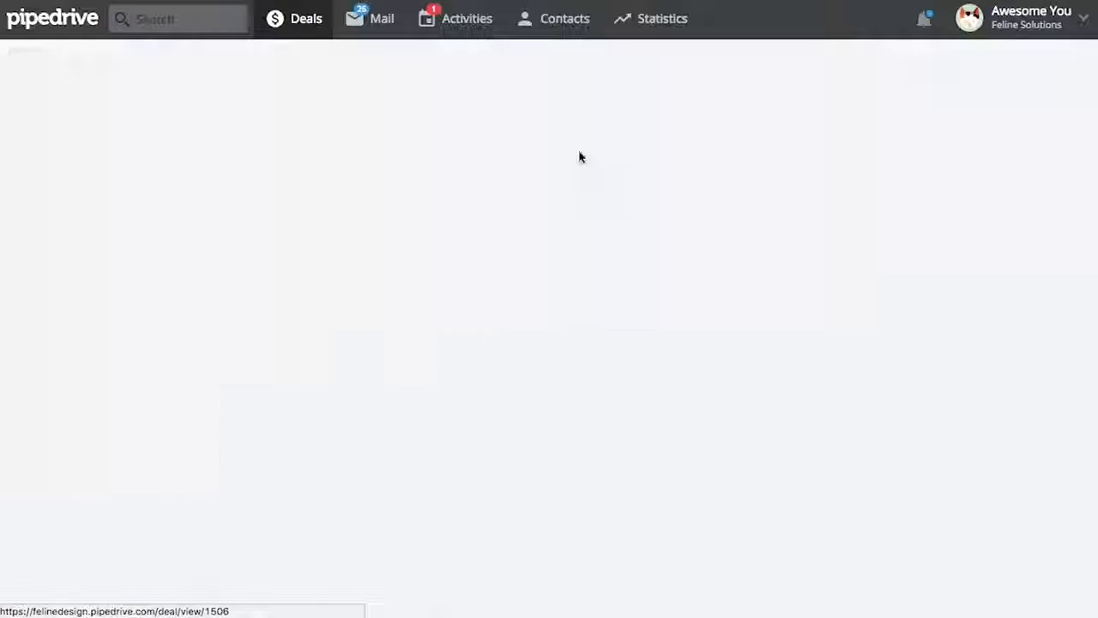
scroll(386, 357, down, 3)
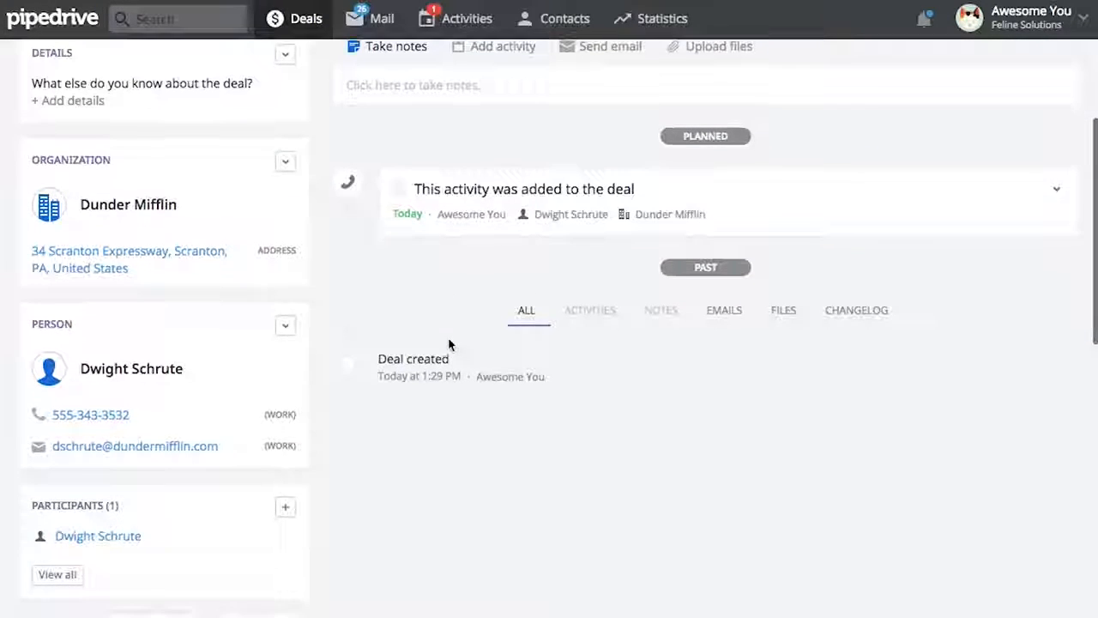
On the deal's contact person page, add a call 'This activity was added to the person'
click(131, 368)
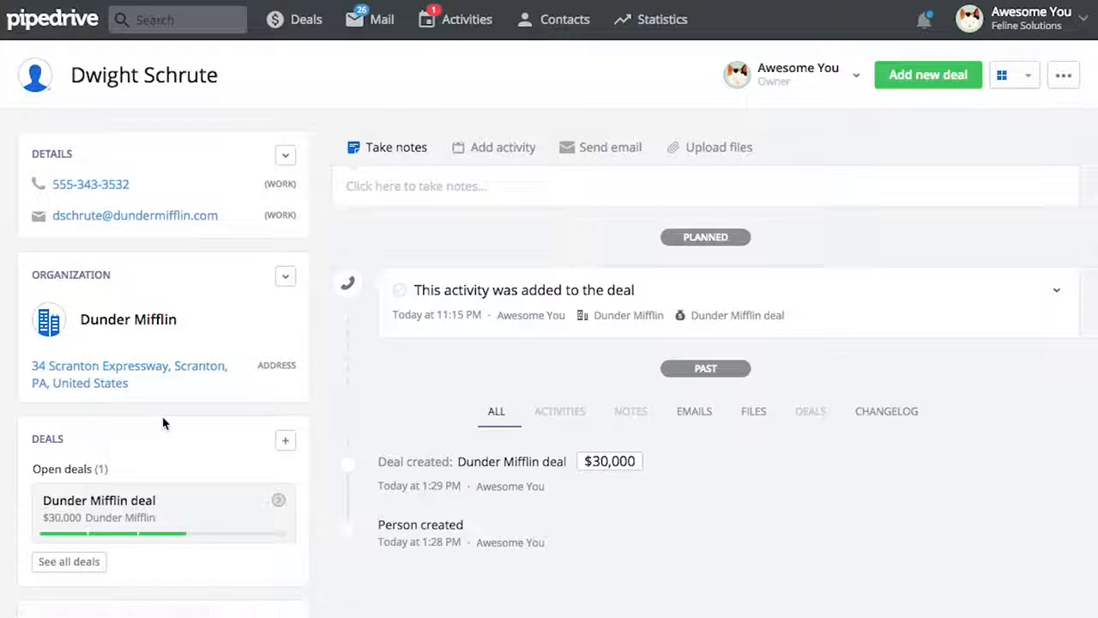
click(506, 146)
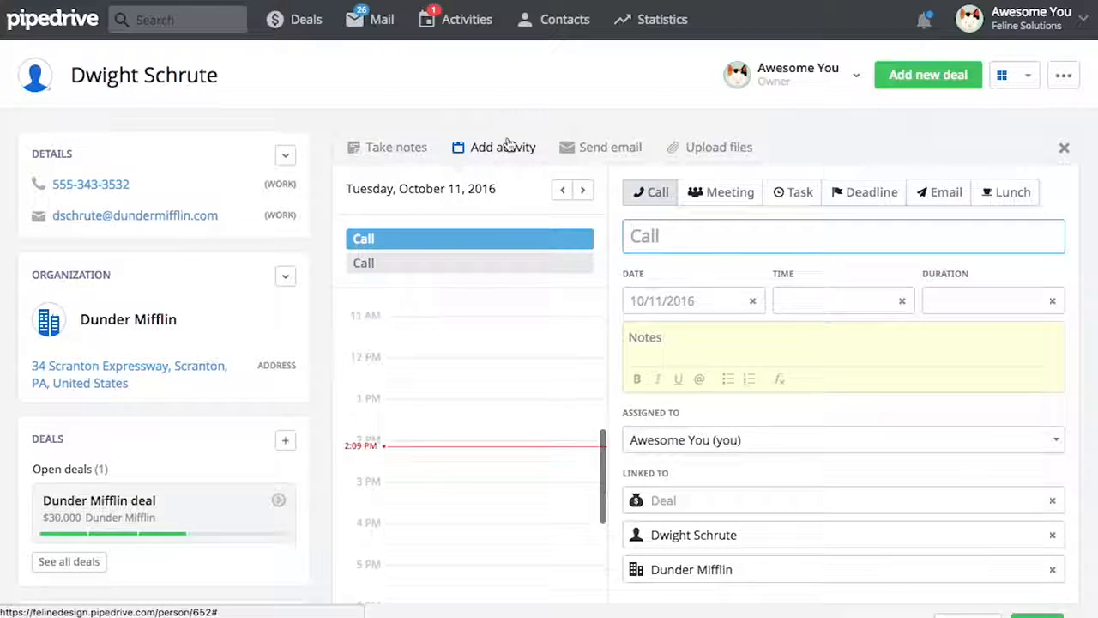
text(This activity was added to the person)
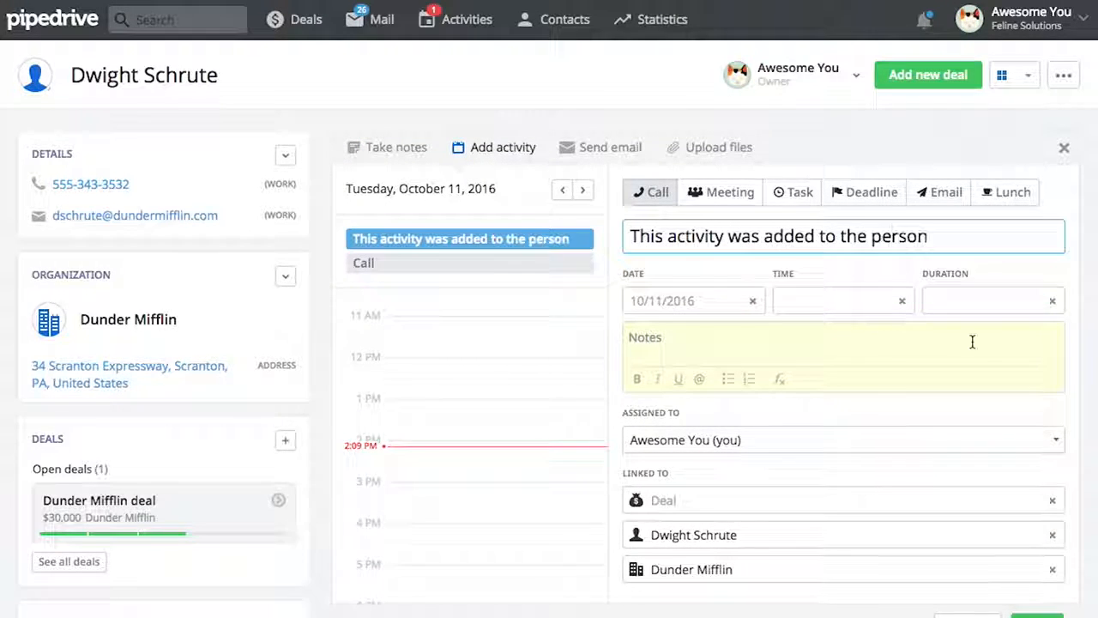
scroll(1037, 523, down, 2)
click(1037, 532)
scroll(784, 277, up, 2)
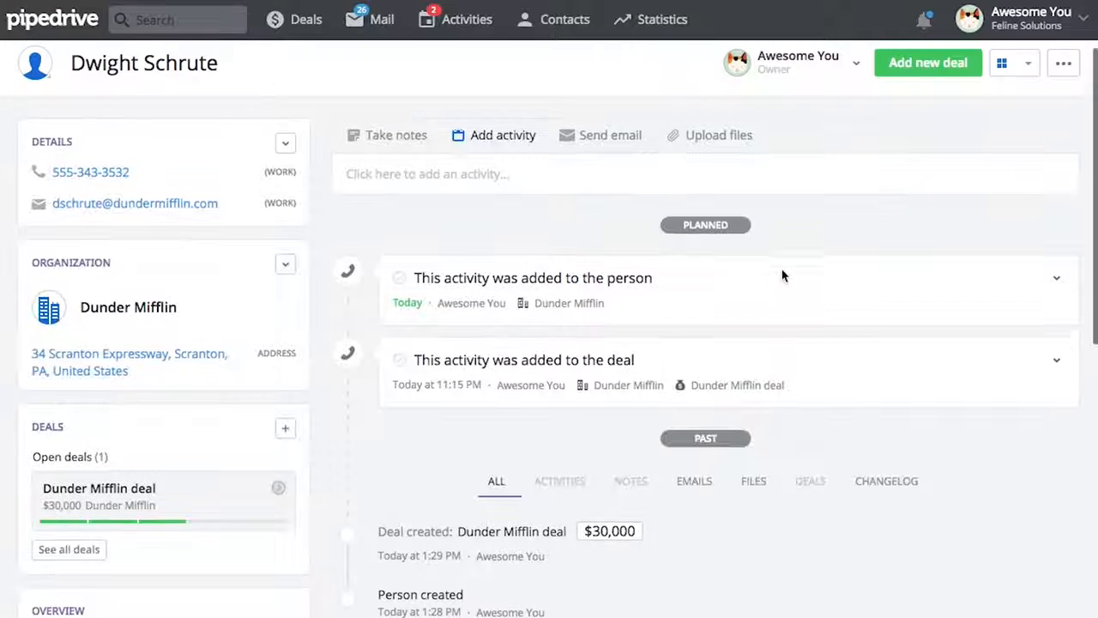
click(144, 310)
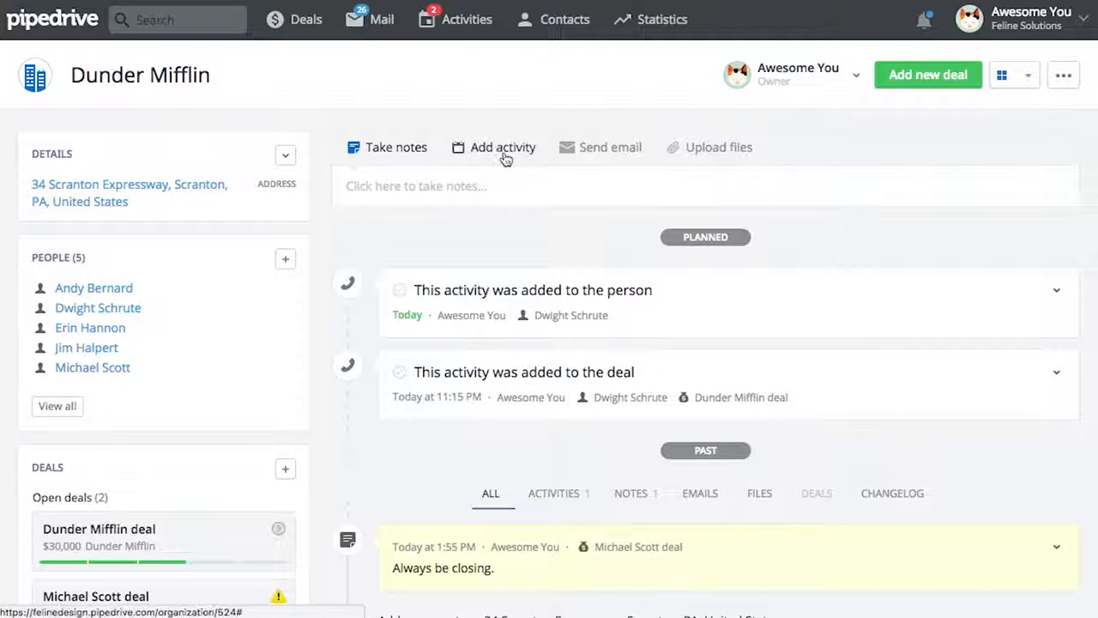
Add a call 'This activity was added to the organization' on Dunder Mifflin's page, then open its deal
click(502, 151)
text(This activity was a)
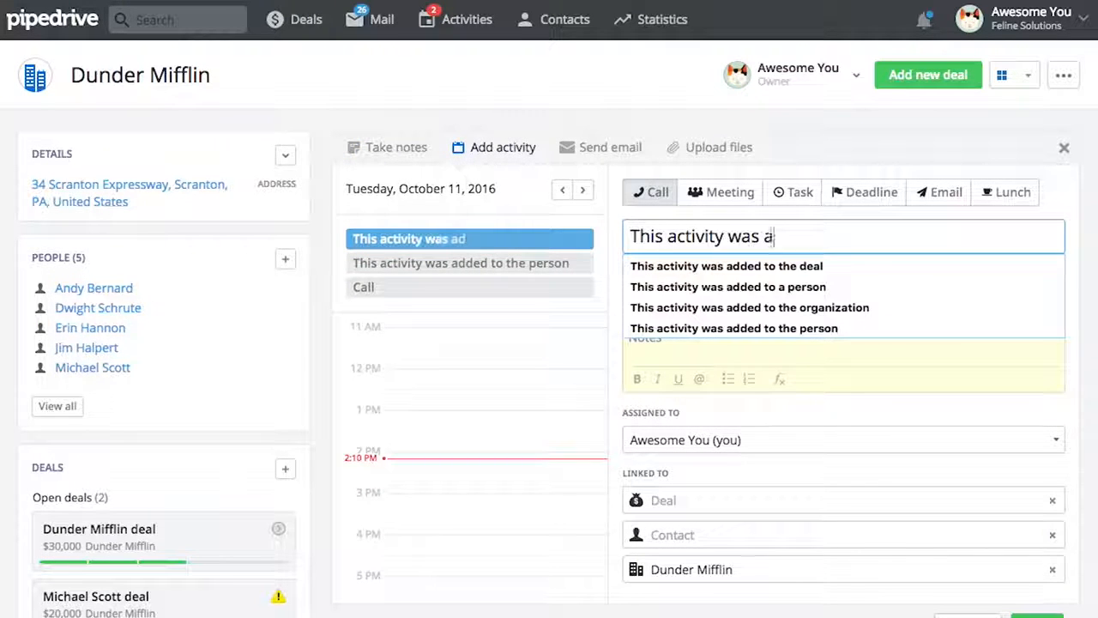
text(dded to the organization)
scroll(680, 324, down, 2)
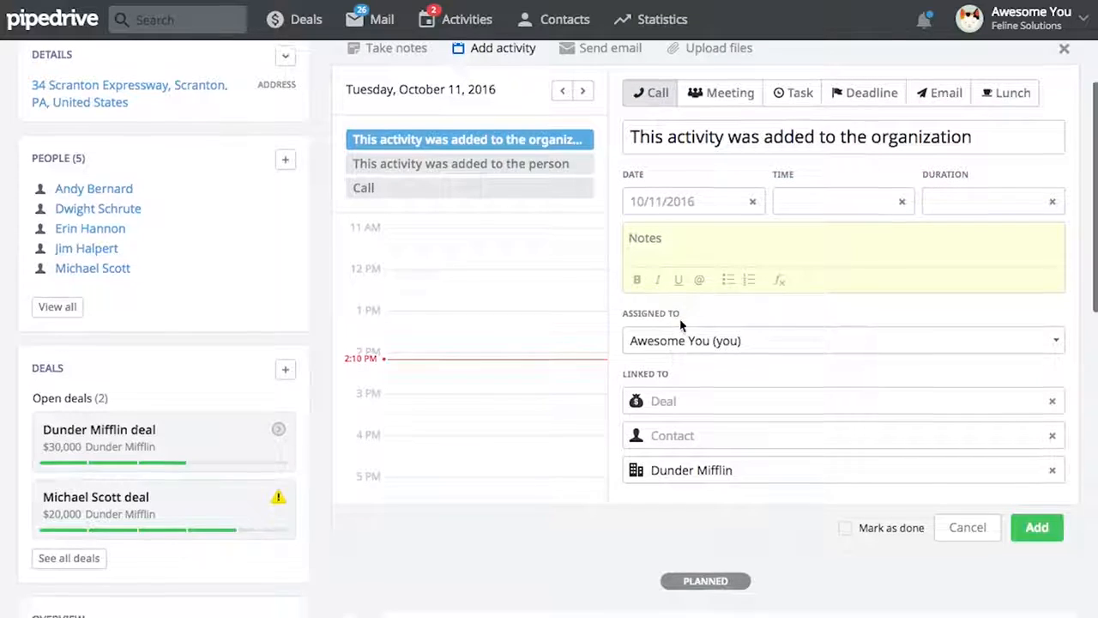
click(1025, 531)
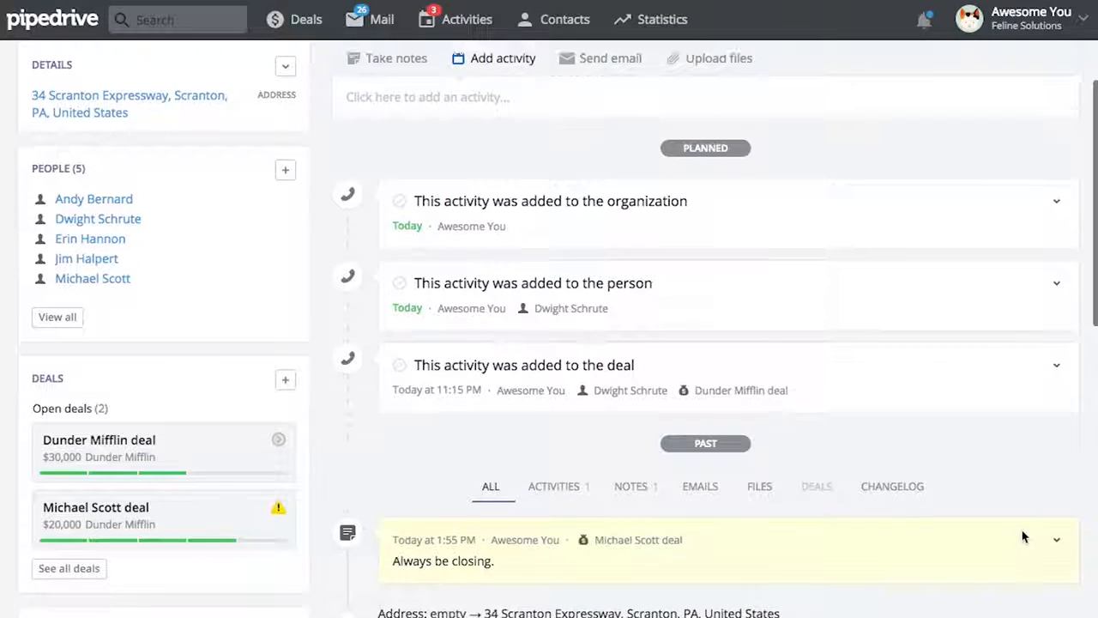
scroll(1022, 536, up, 2)
click(88, 533)
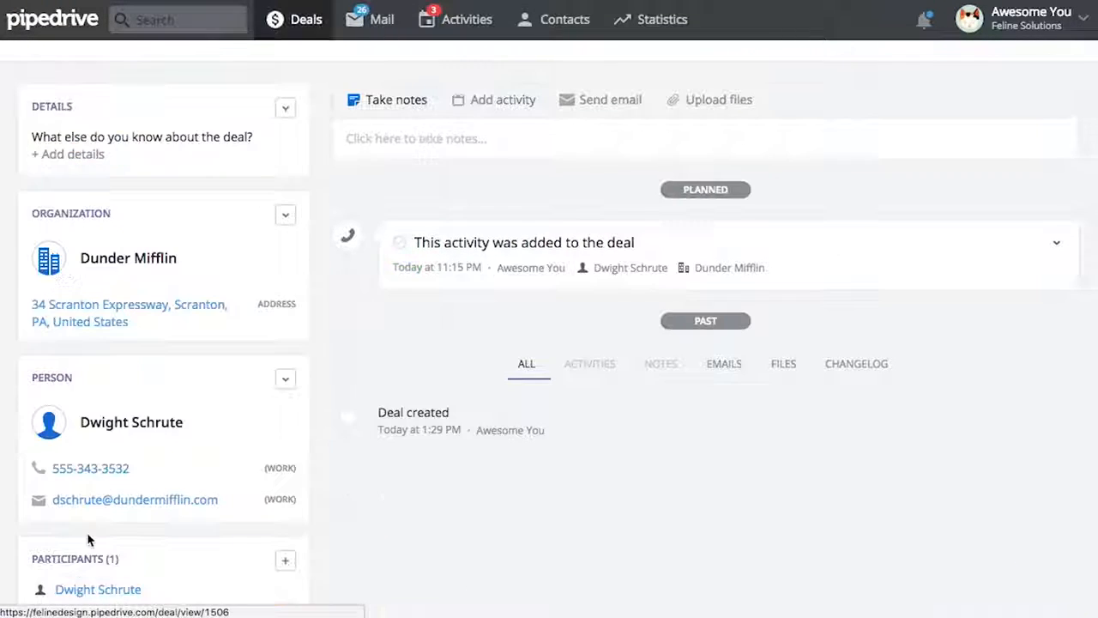
Navigate from the deal to its contact person, then Dunder Mifflin's organization page, then Activities
scroll(500, 515, up, 1)
scroll(500, 515, up, 3)
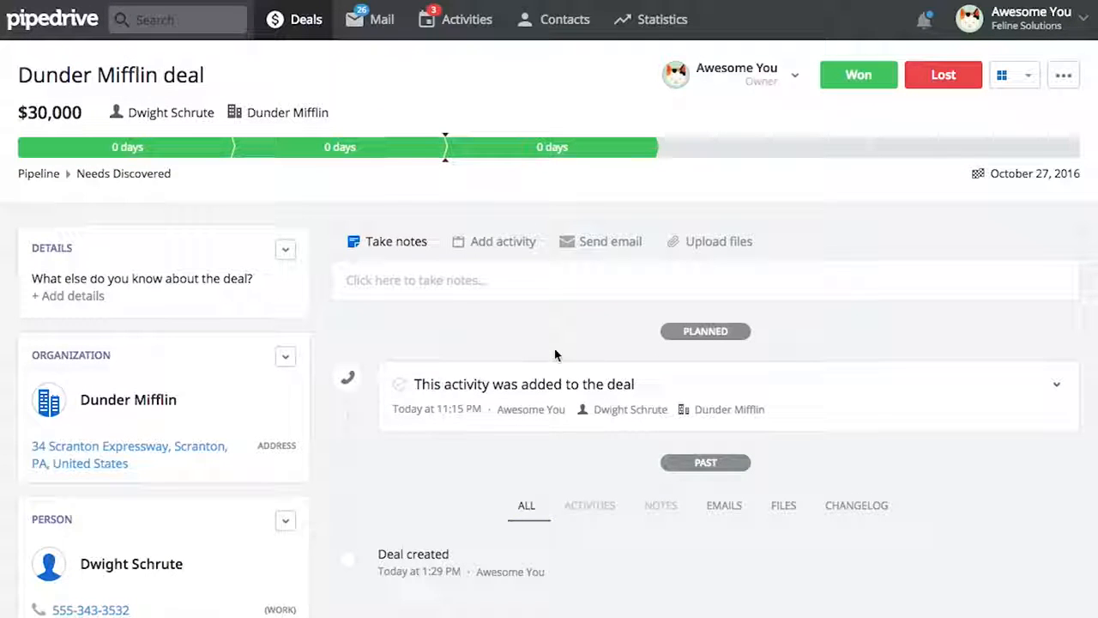
click(158, 566)
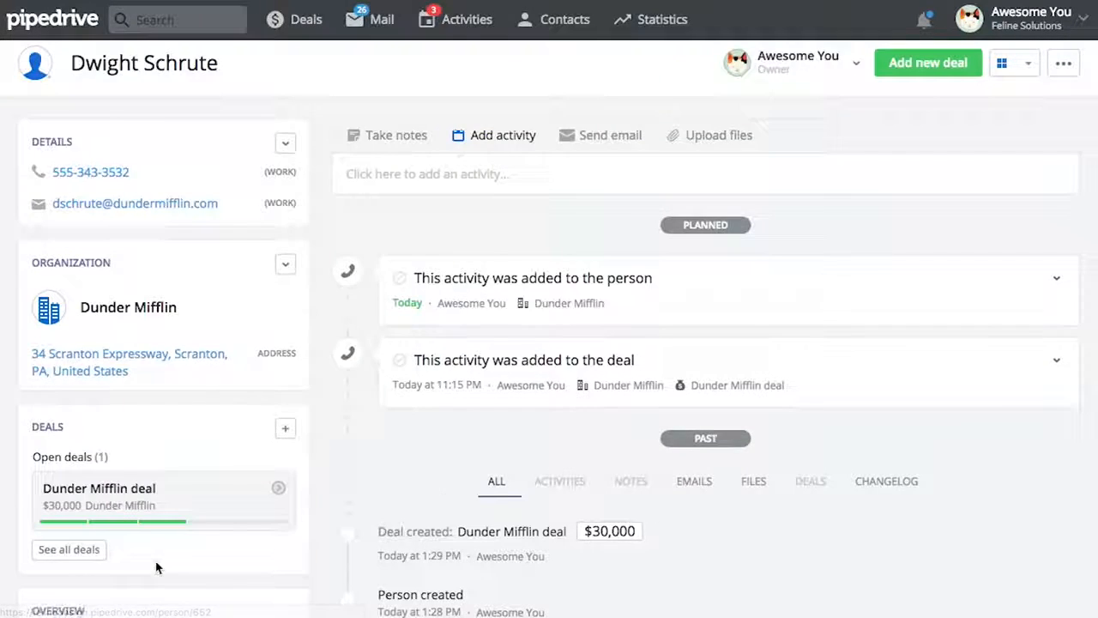
scroll(437, 495, up, 1)
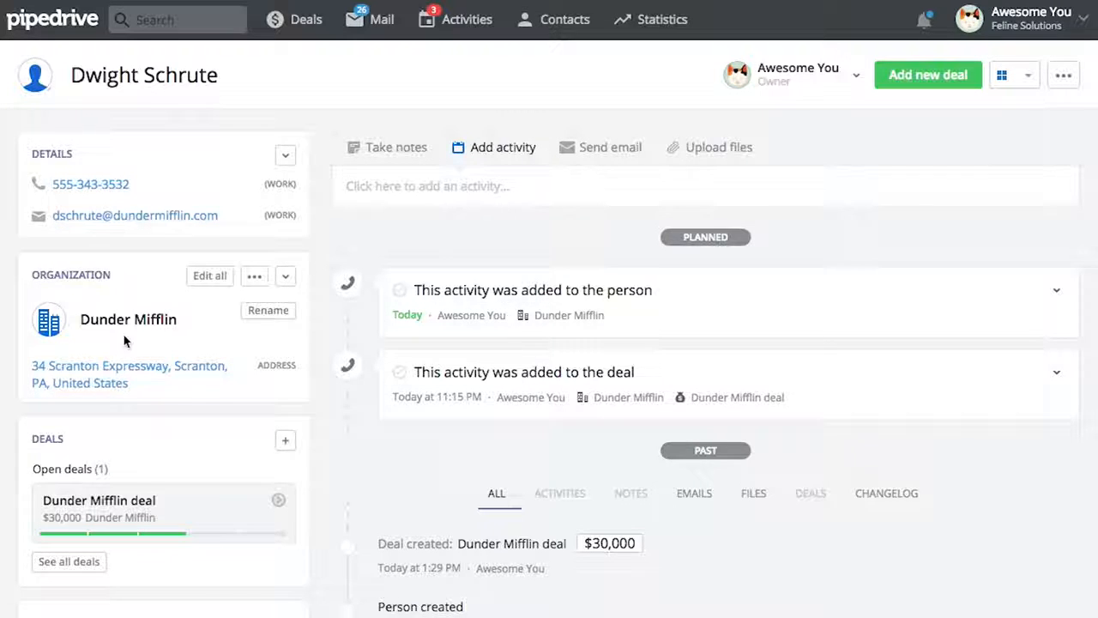
click(94, 322)
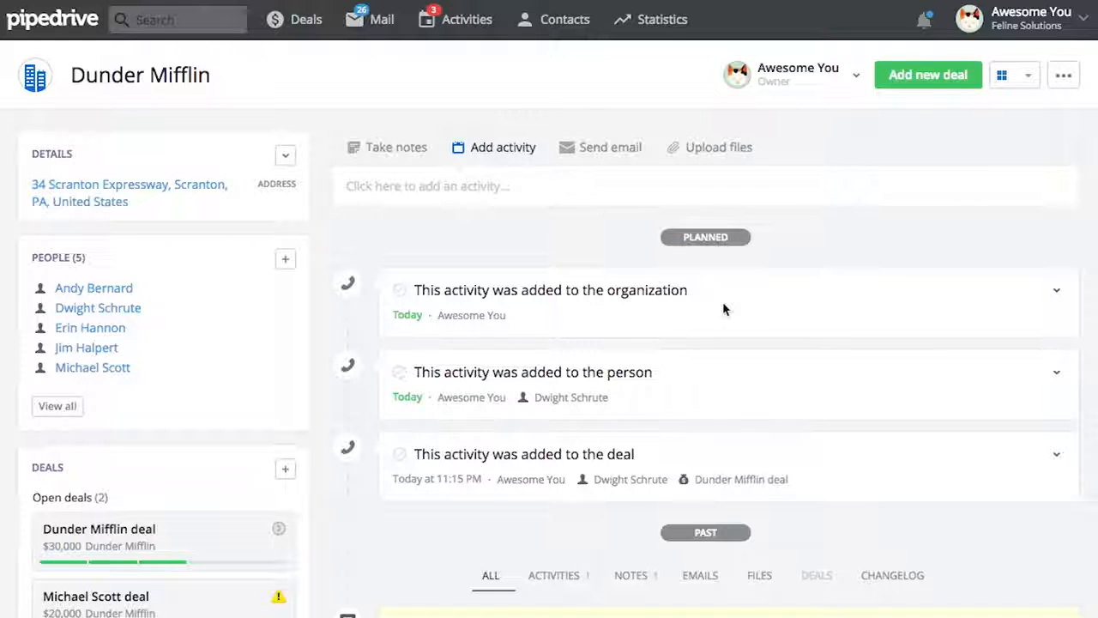
click(468, 31)
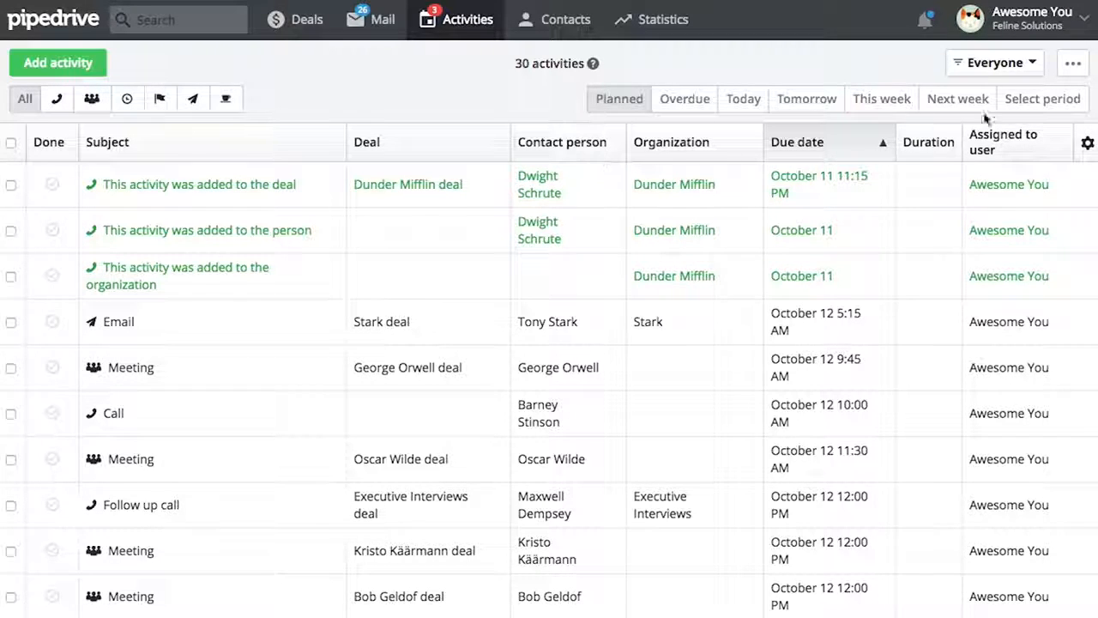
click(995, 63)
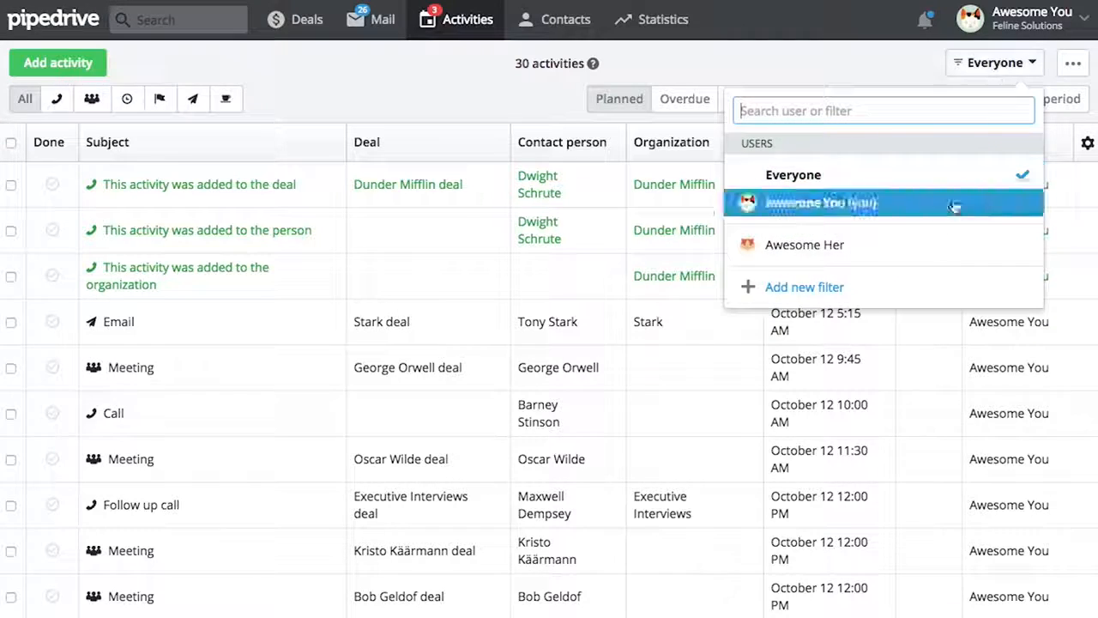
click(995, 63)
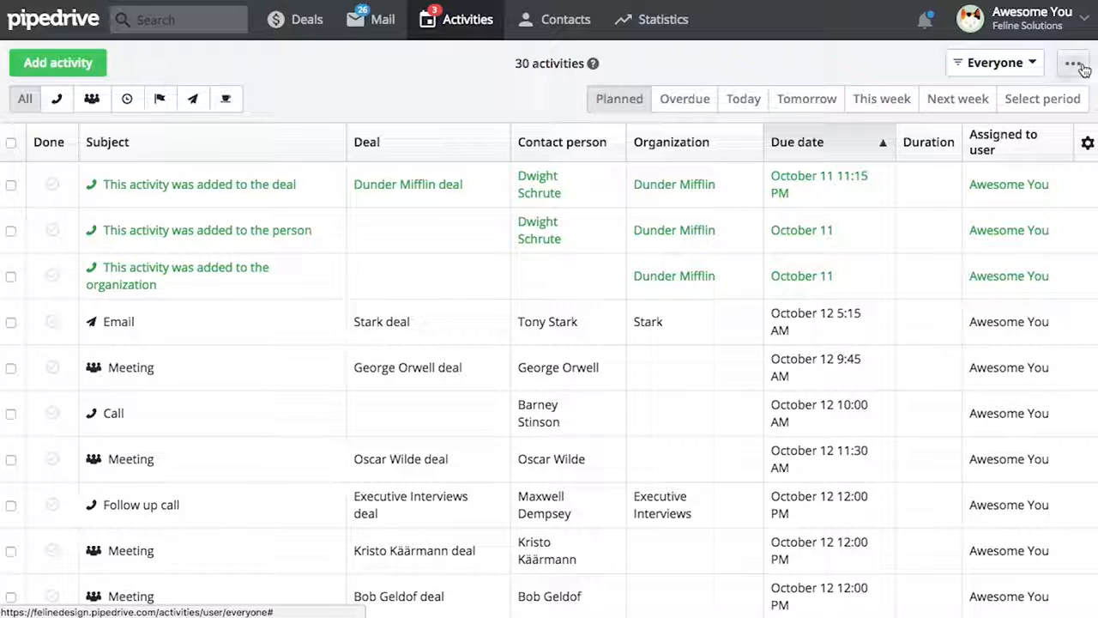
click(1083, 67)
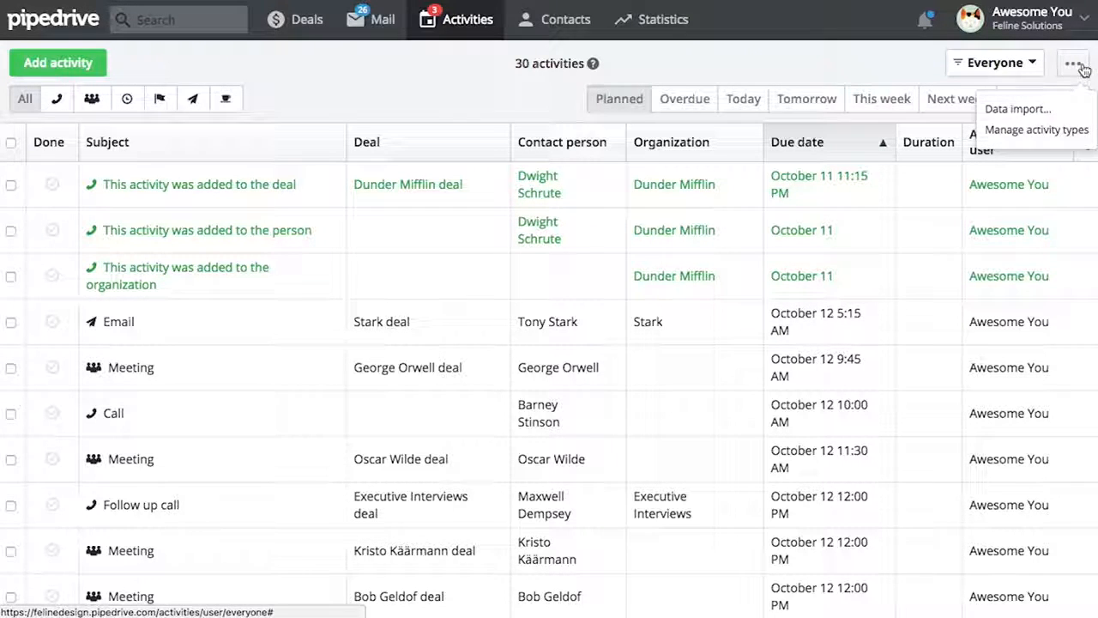
click(840, 62)
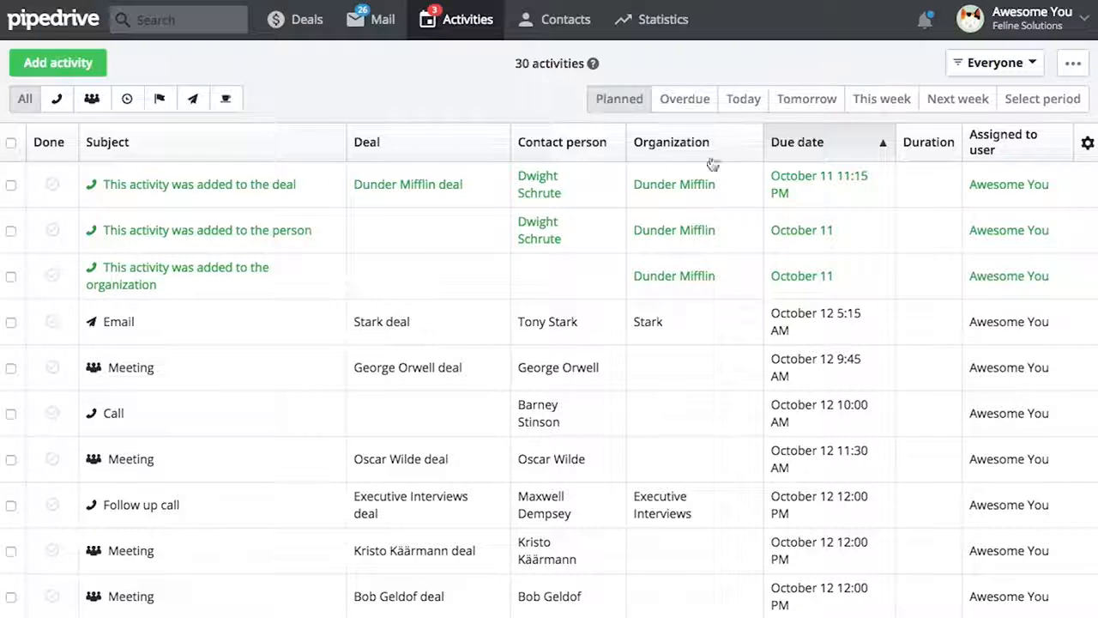
click(673, 186)
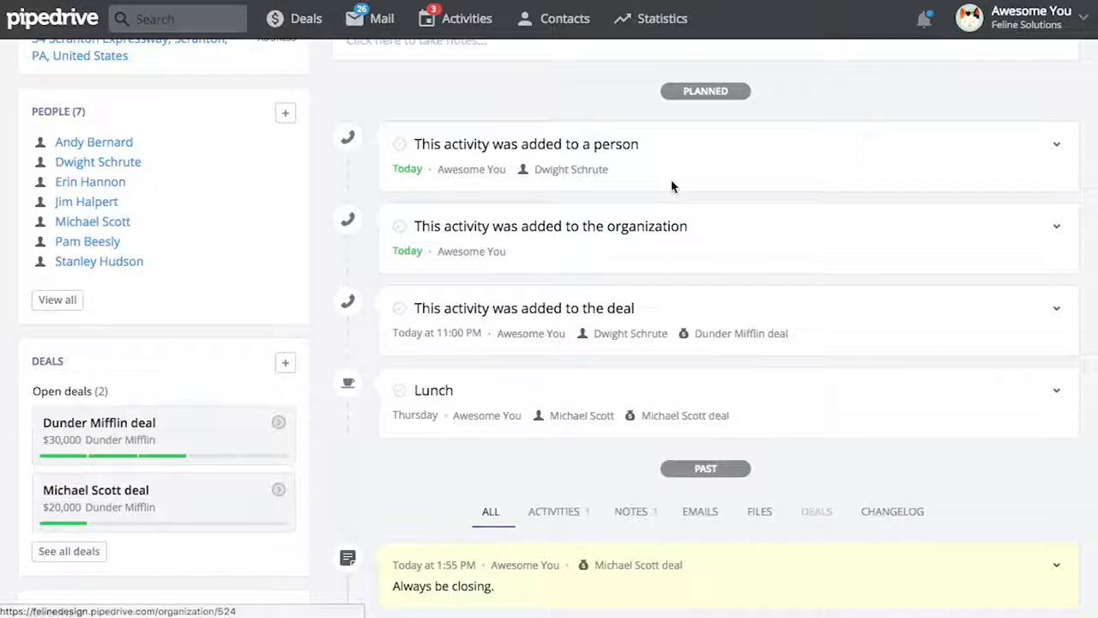
Open the $20,000 Dunder Mifflin deal and view its Activities, Notes, Changelog and All history tabs
click(157, 520)
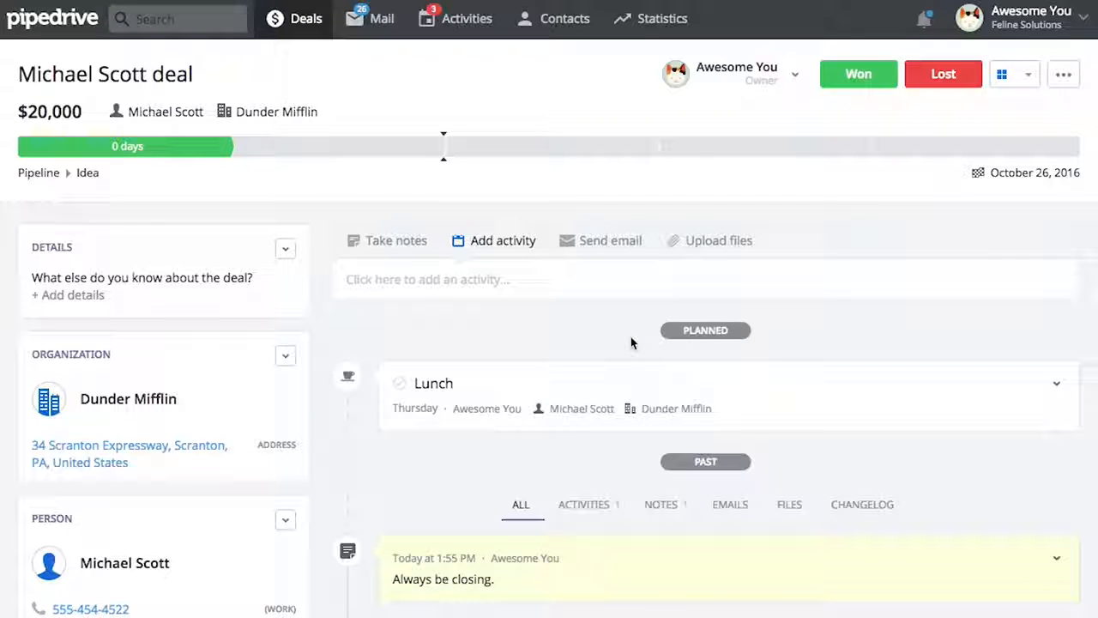
scroll(630, 343, down, 3)
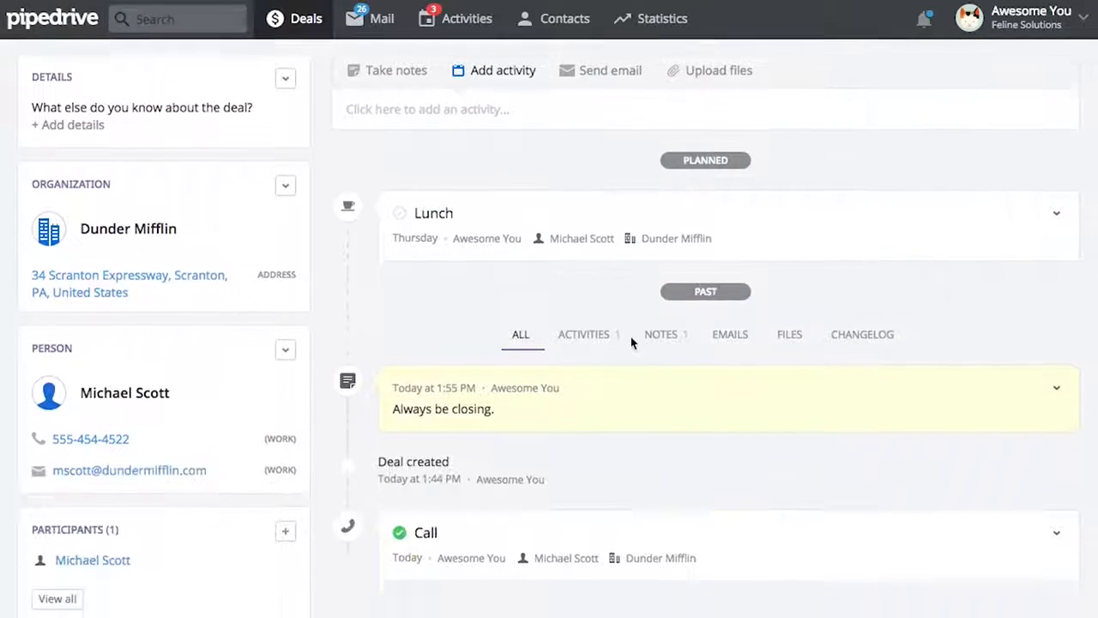
scroll(631, 343, down, 1)
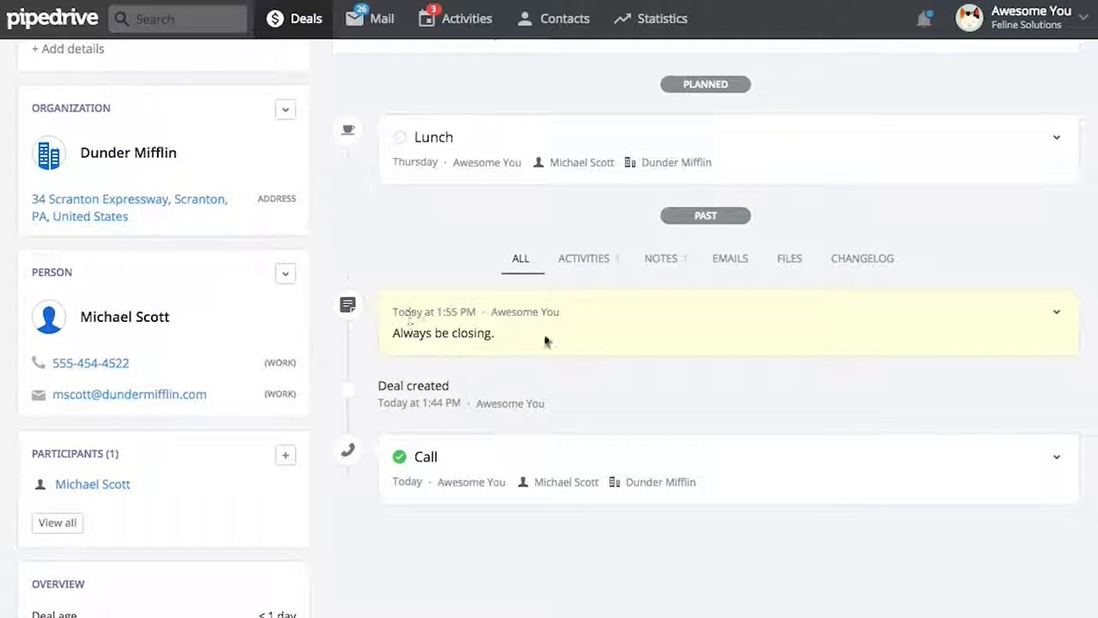
click(603, 269)
click(673, 262)
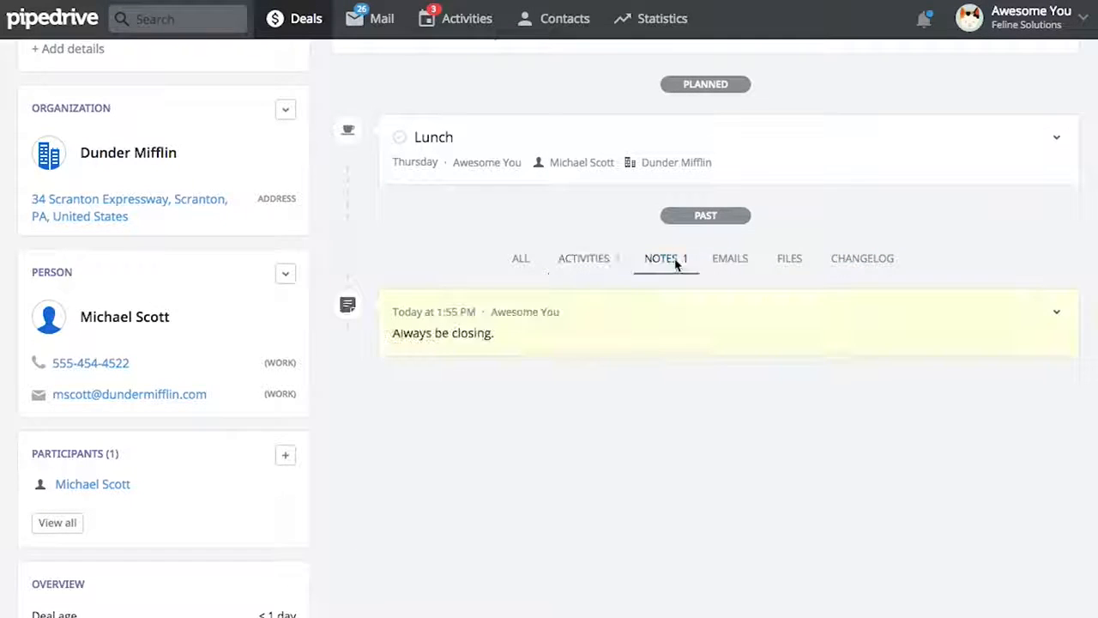
click(853, 261)
click(522, 266)
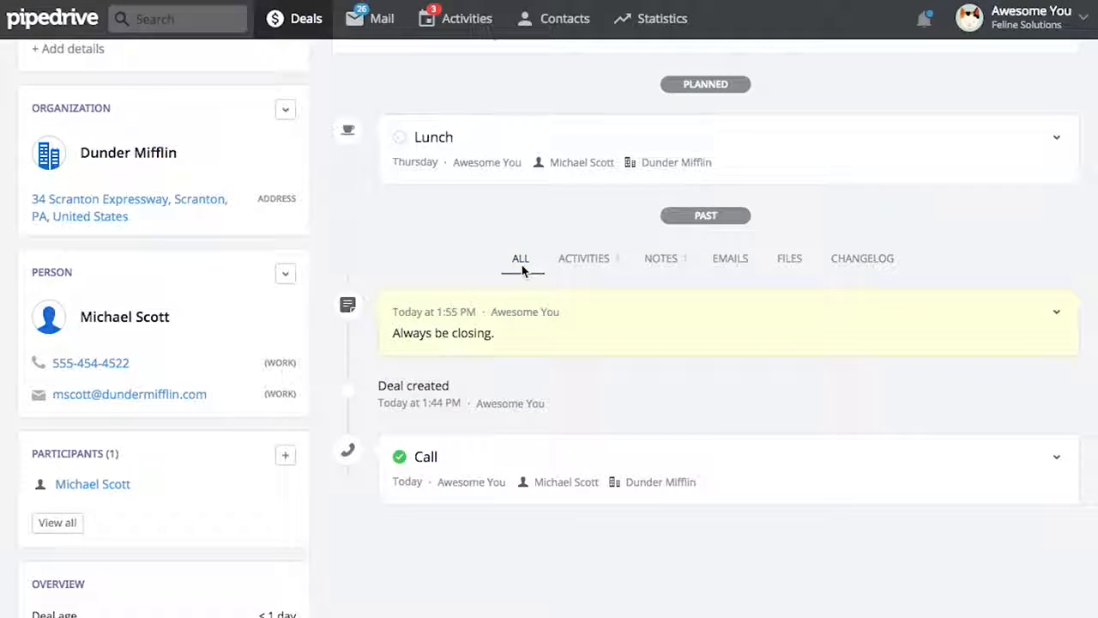
Pin the 'Always be closing.' note to the top of the deal
click(1057, 314)
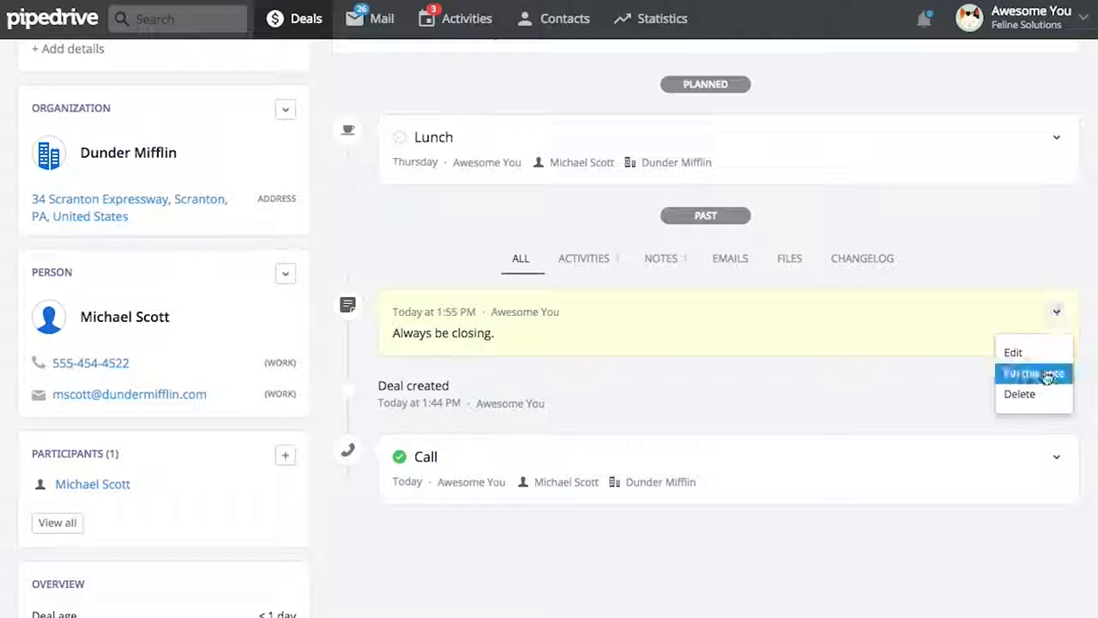
click(1024, 372)
scroll(789, 257, up, 2)
scroll(790, 288, up, 2)
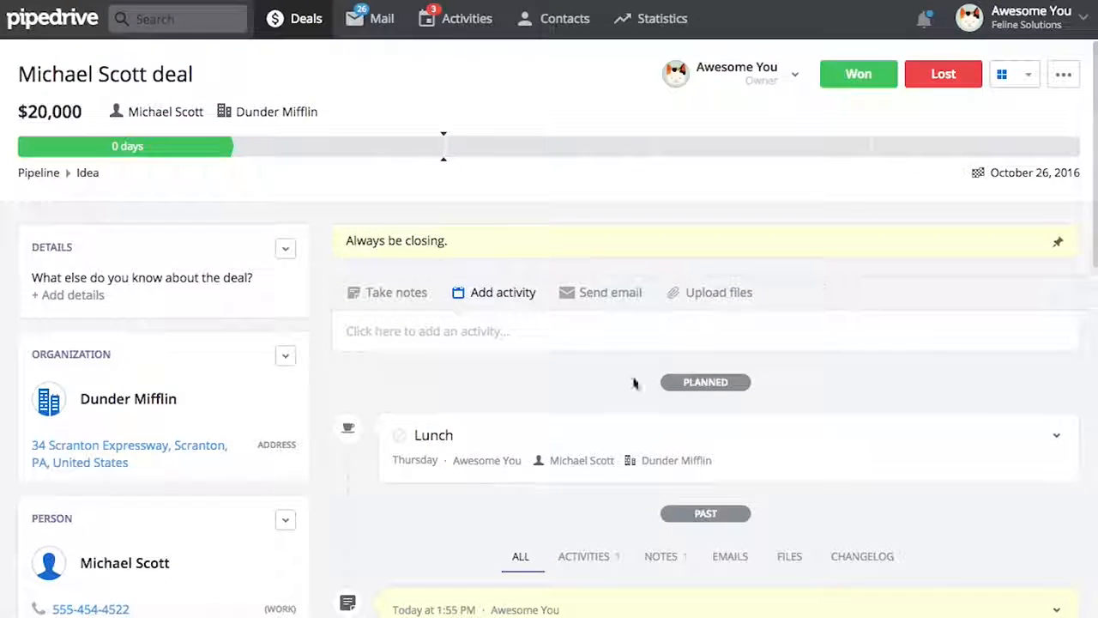
scroll(633, 384, down, 1)
Transfer ownership of the $20,000 deal to the other team user and save
click(687, 251)
scroll(686, 255, up, 2)
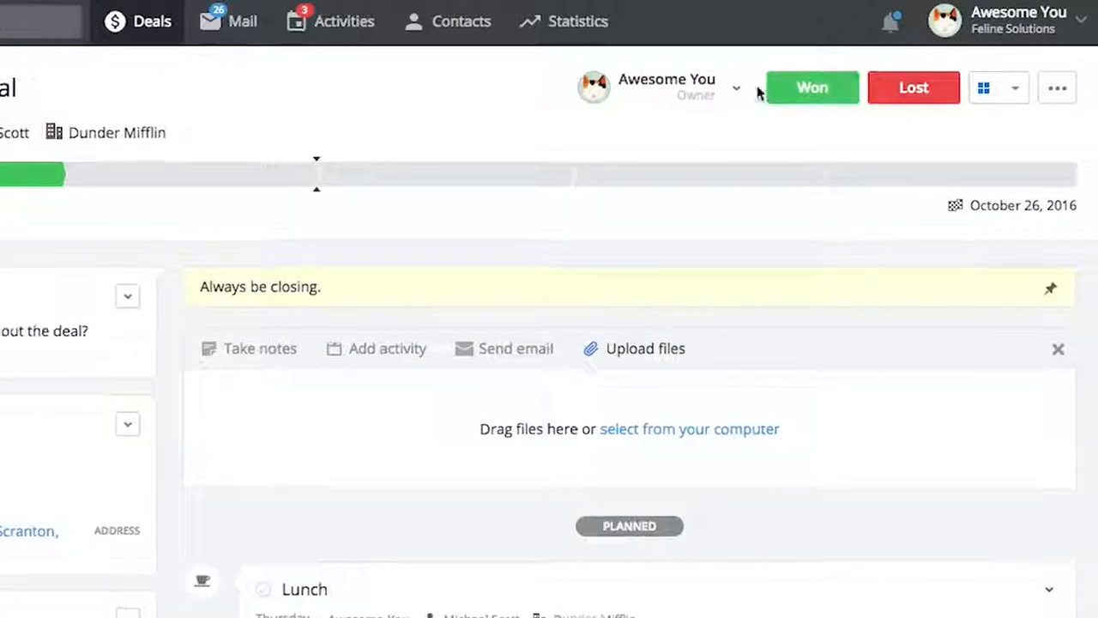
click(736, 87)
click(720, 181)
click(659, 216)
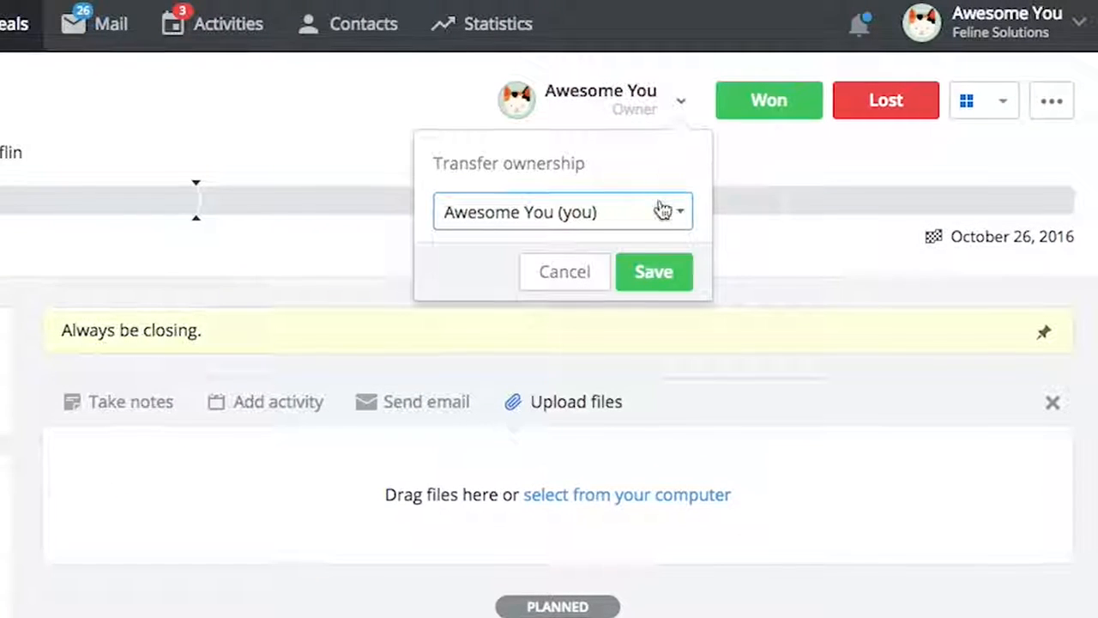
click(642, 273)
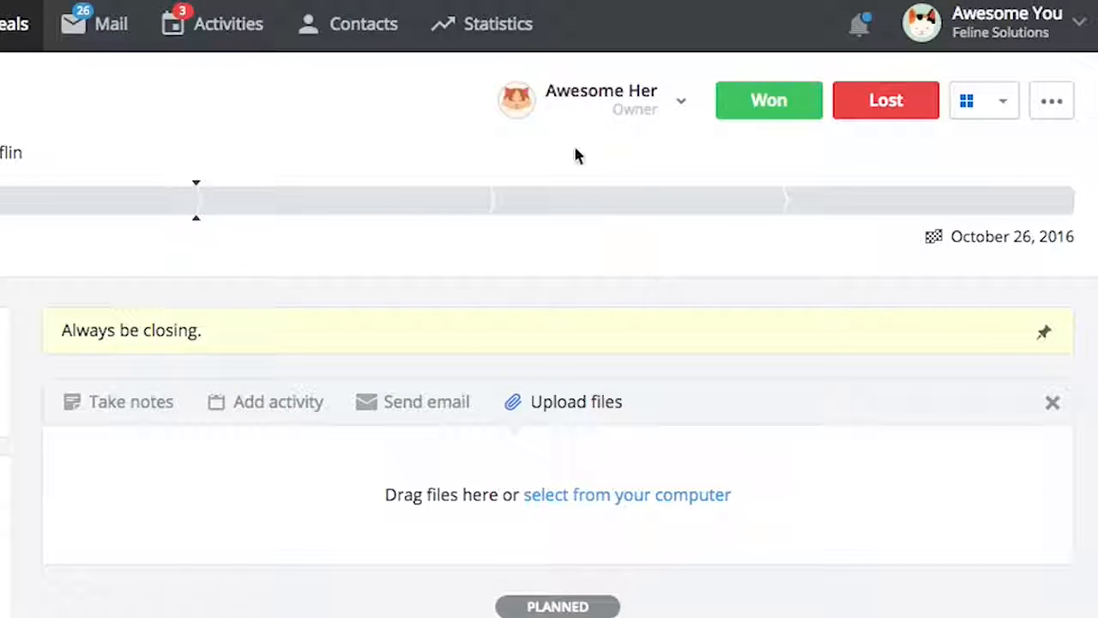
Review the deal's visibility and more-actions menus unchanged, then go to Settings > Import data
click(967, 101)
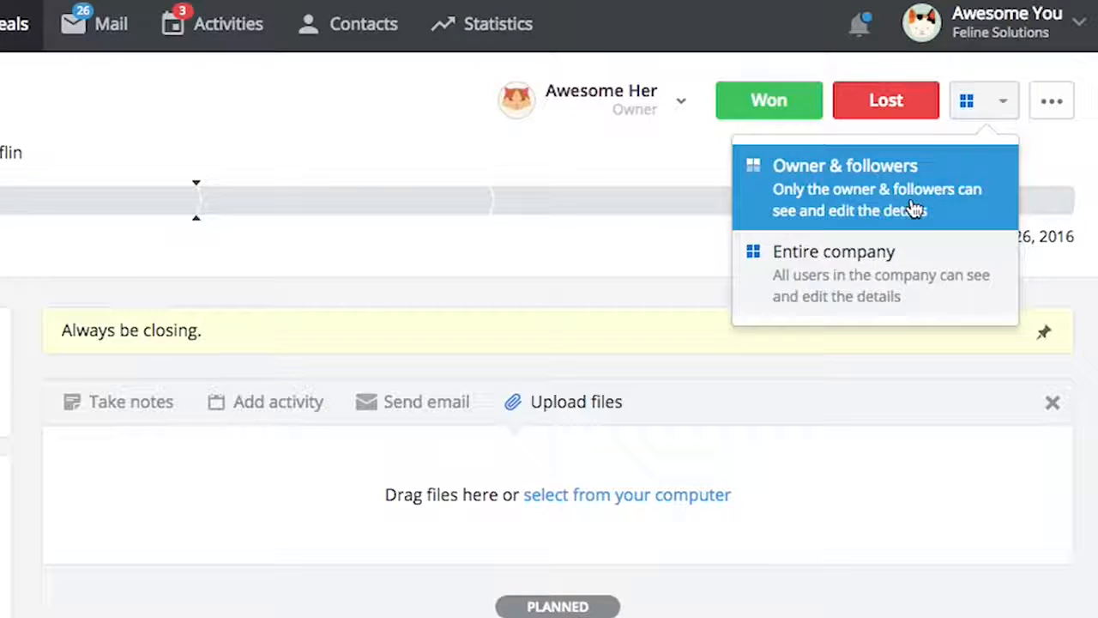
click(1075, 158)
click(1062, 120)
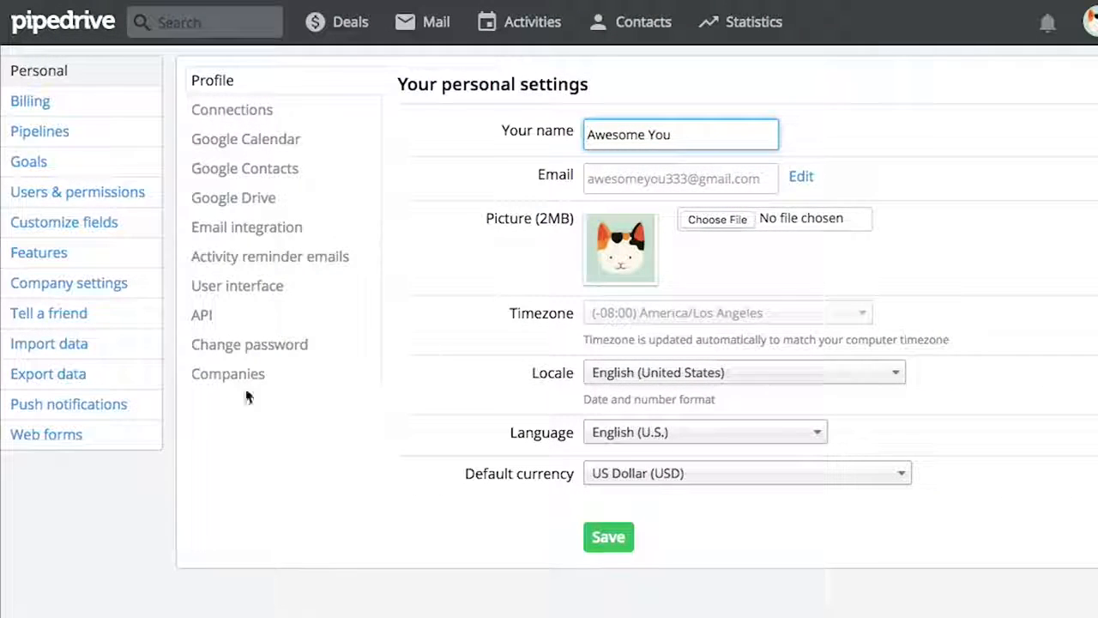
click(106, 350)
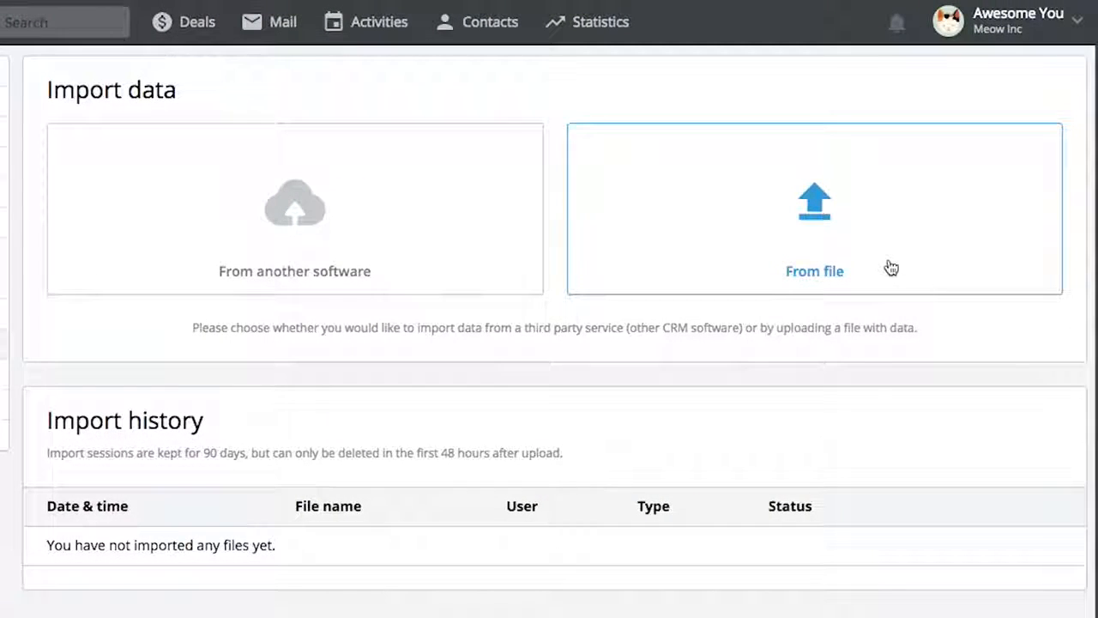
Choose Base CRM under From another software, then drag the $33,000 Winterfell deal forward on the pipeline
click(446, 268)
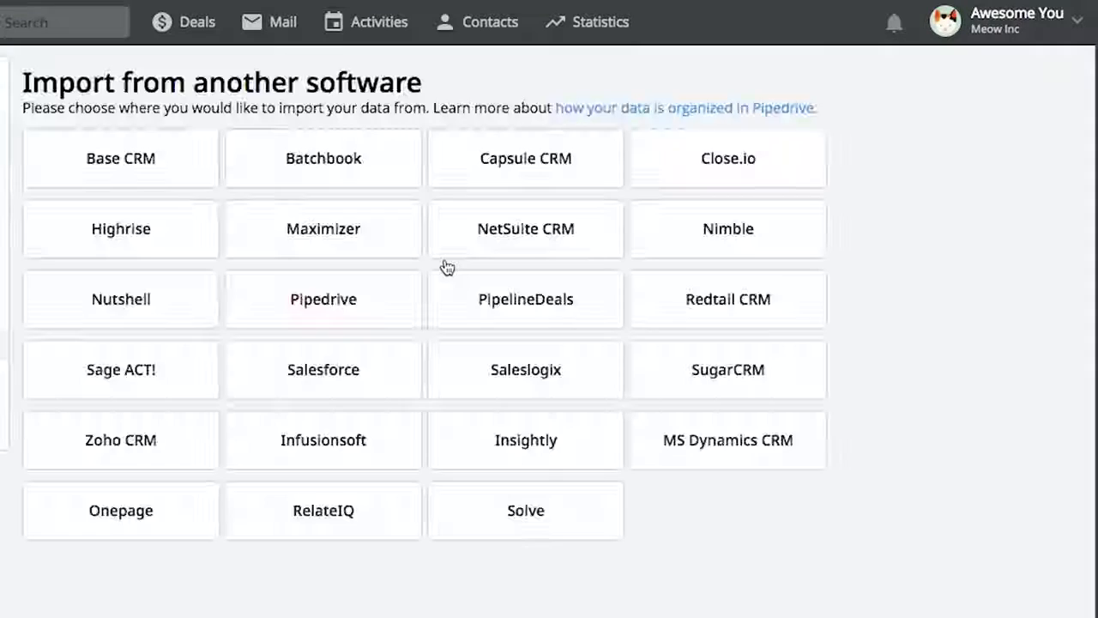
click(190, 169)
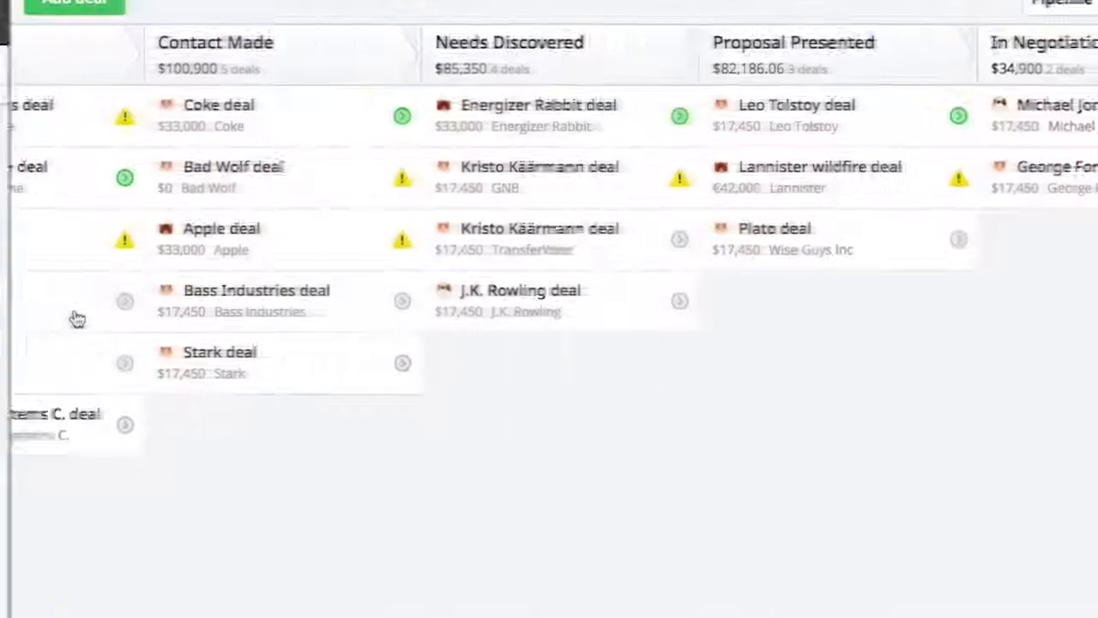
drag(73, 314, 603, 410)
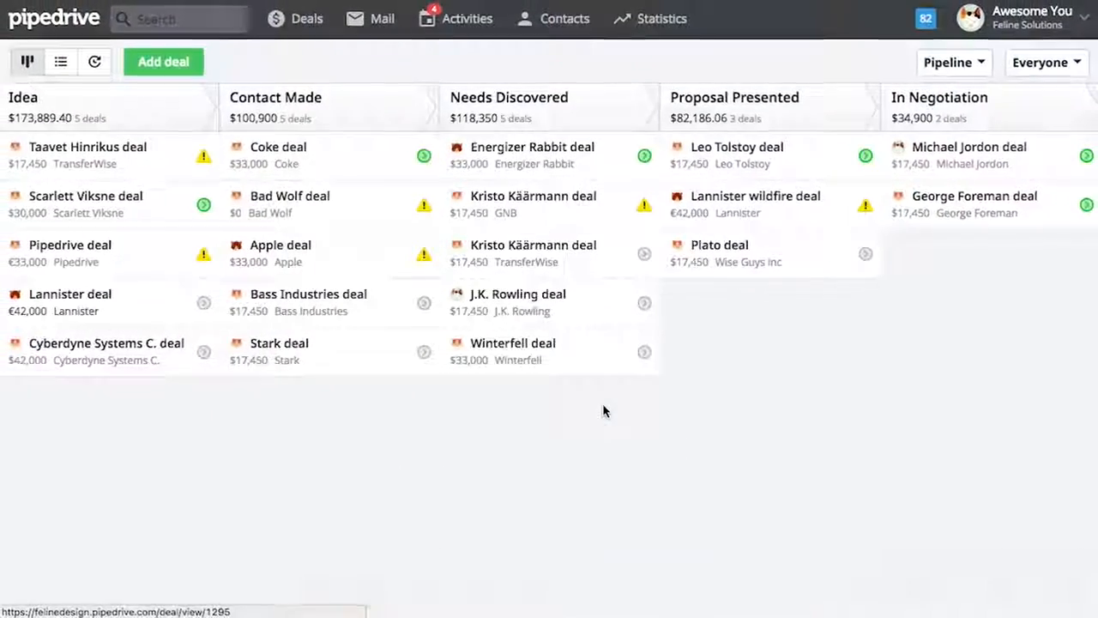
Drag the $33,000 Winterfell deal through Proposal Presented into In Negotiation
drag(508, 366, 747, 367)
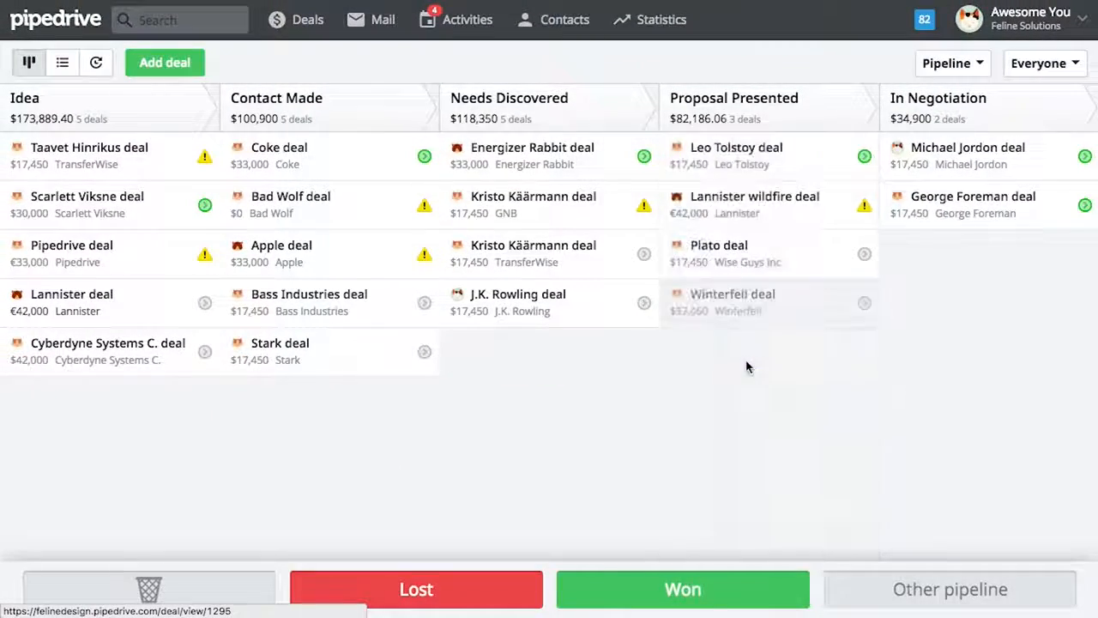
drag(721, 317, 941, 317)
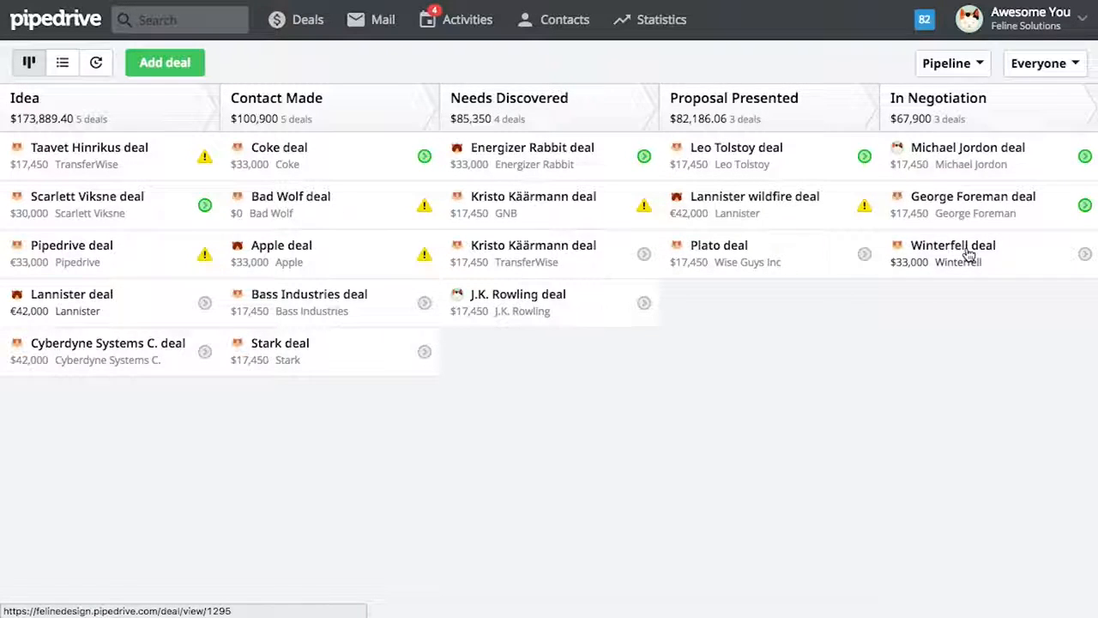
drag(968, 254, 770, 471)
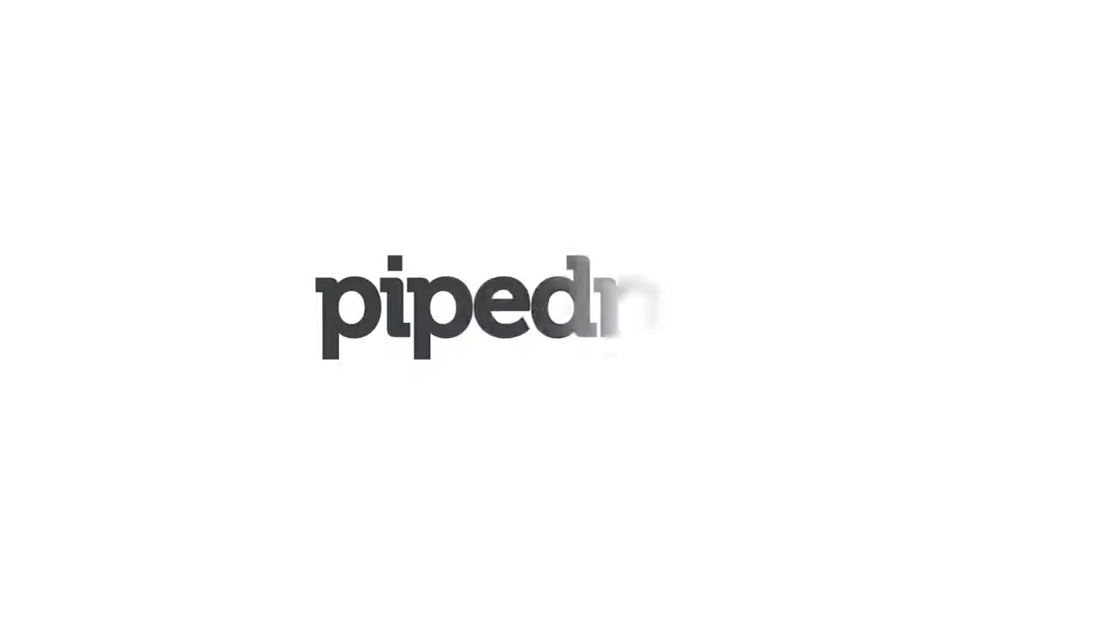